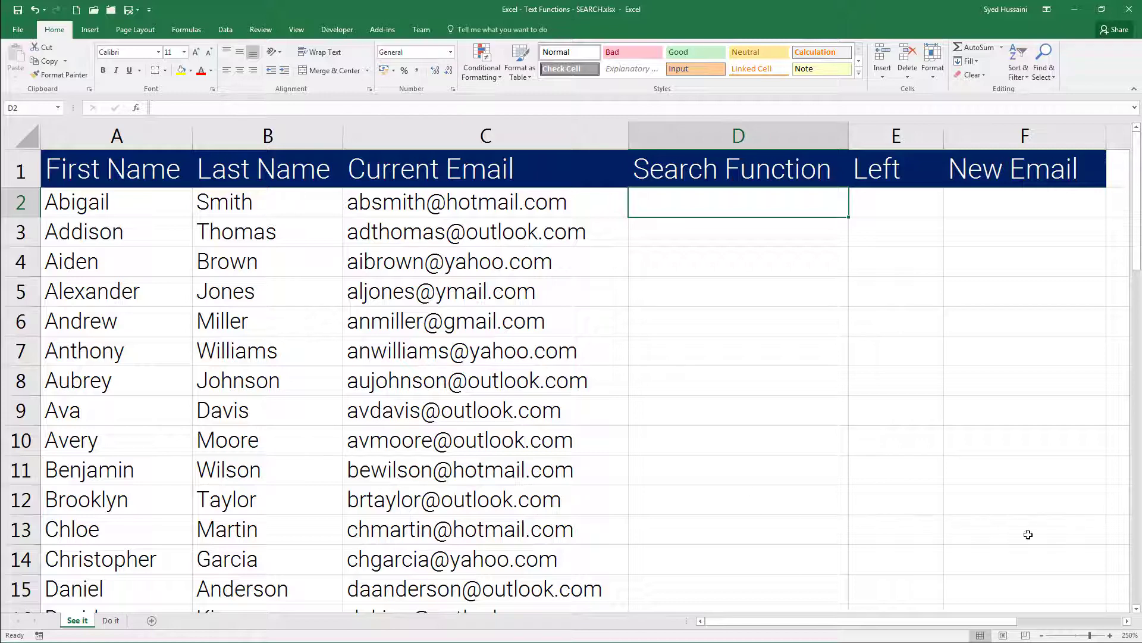
- Start a LEFT formula on the first email, then abandon it unfinished
text(=lef)
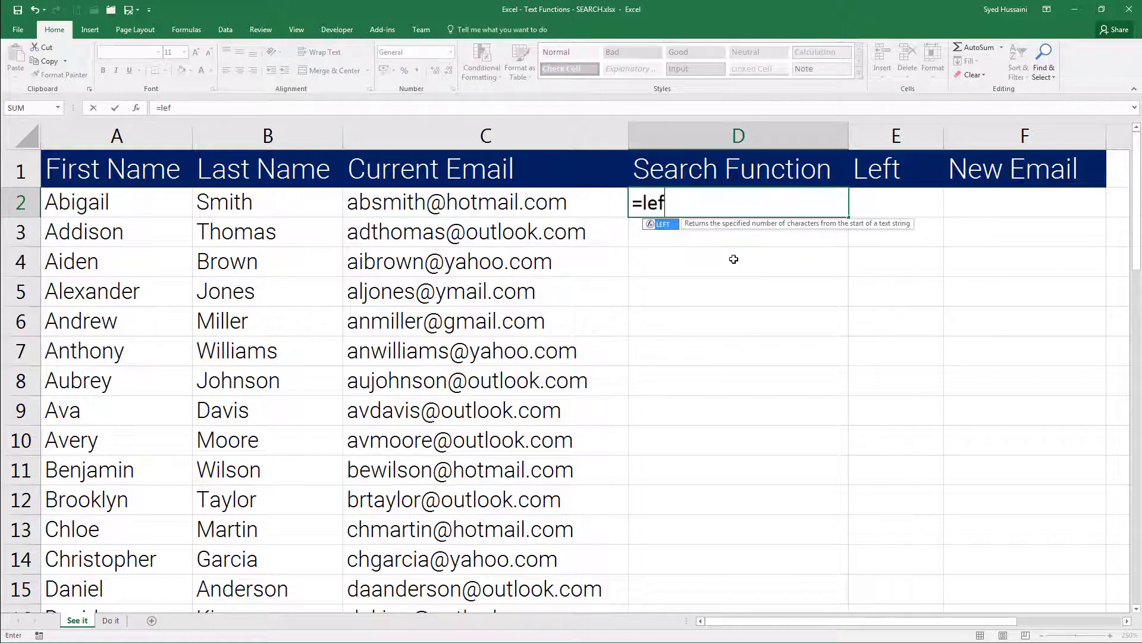
key(Tab)
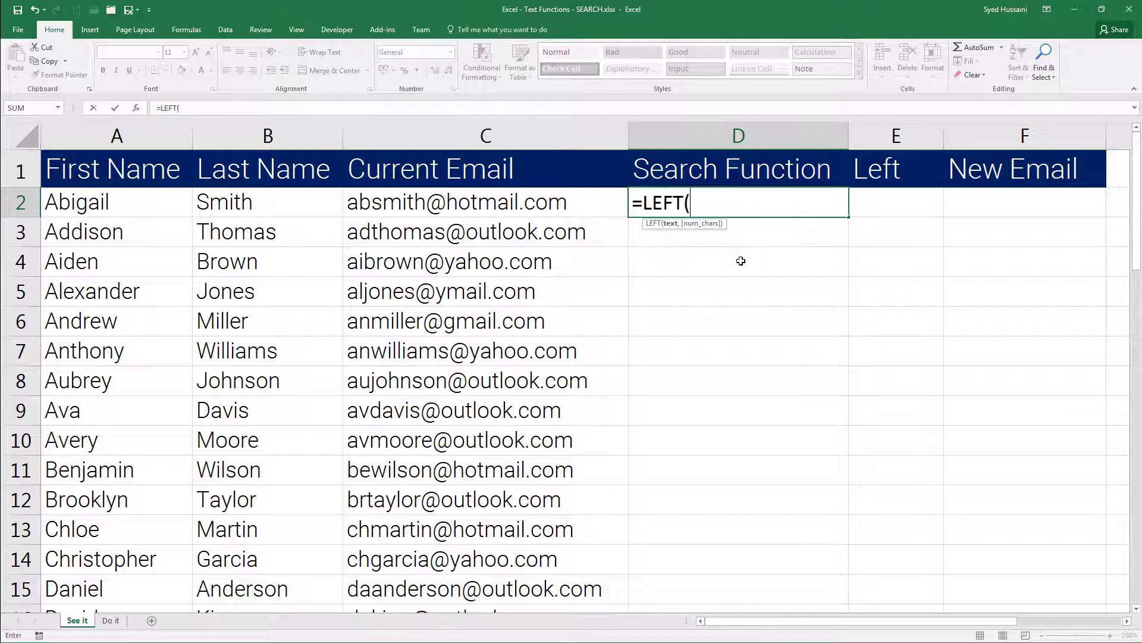
click(540, 204)
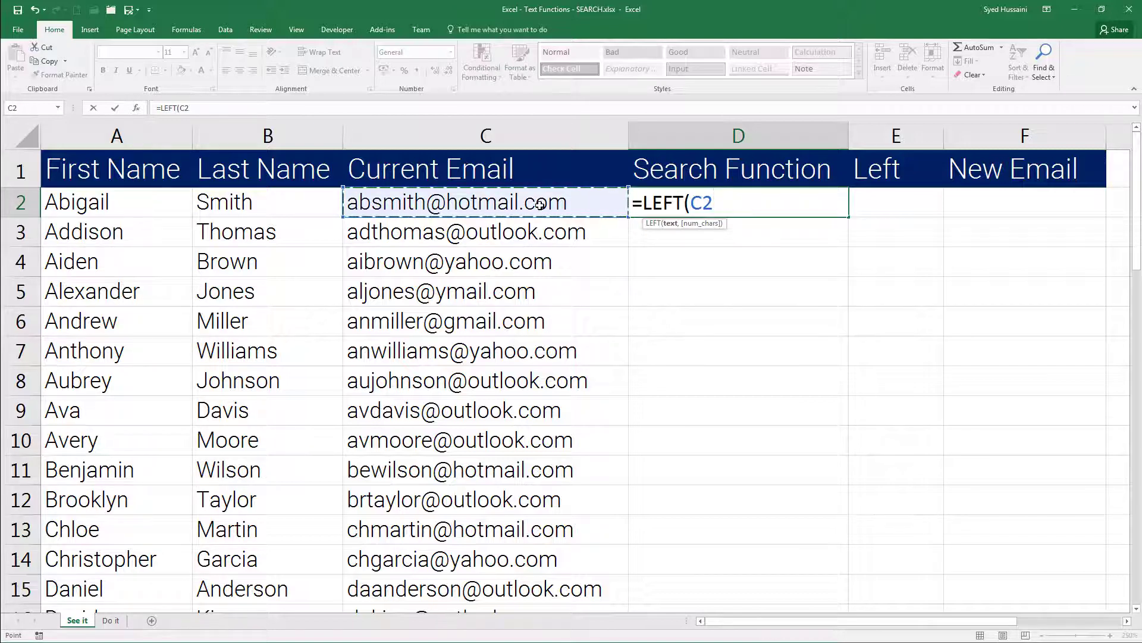
text(,)
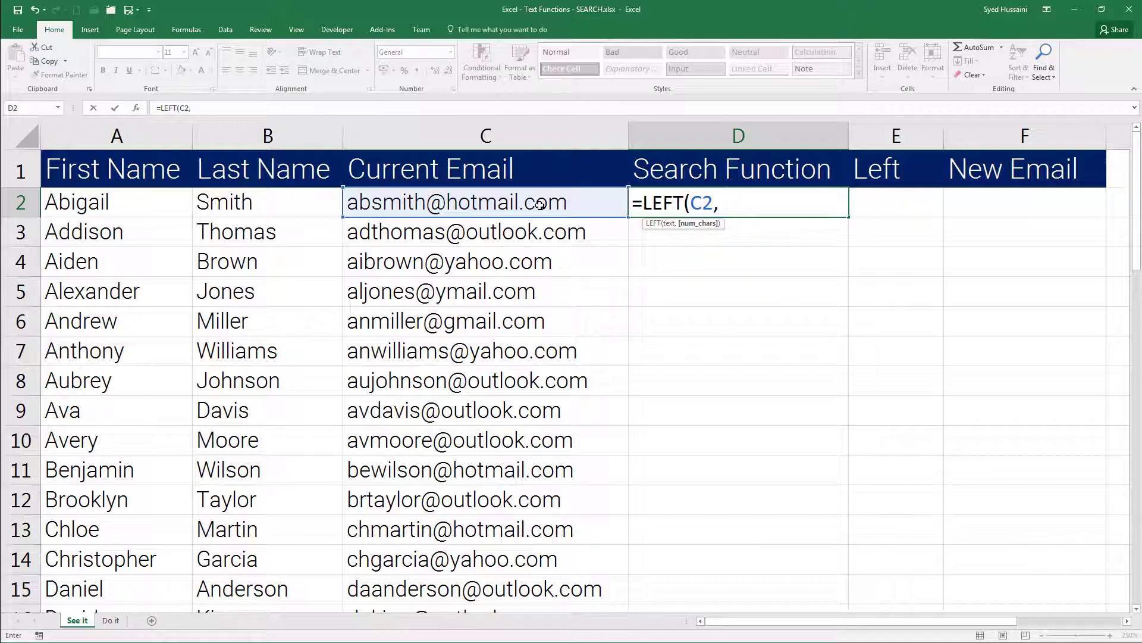
key(Escape)
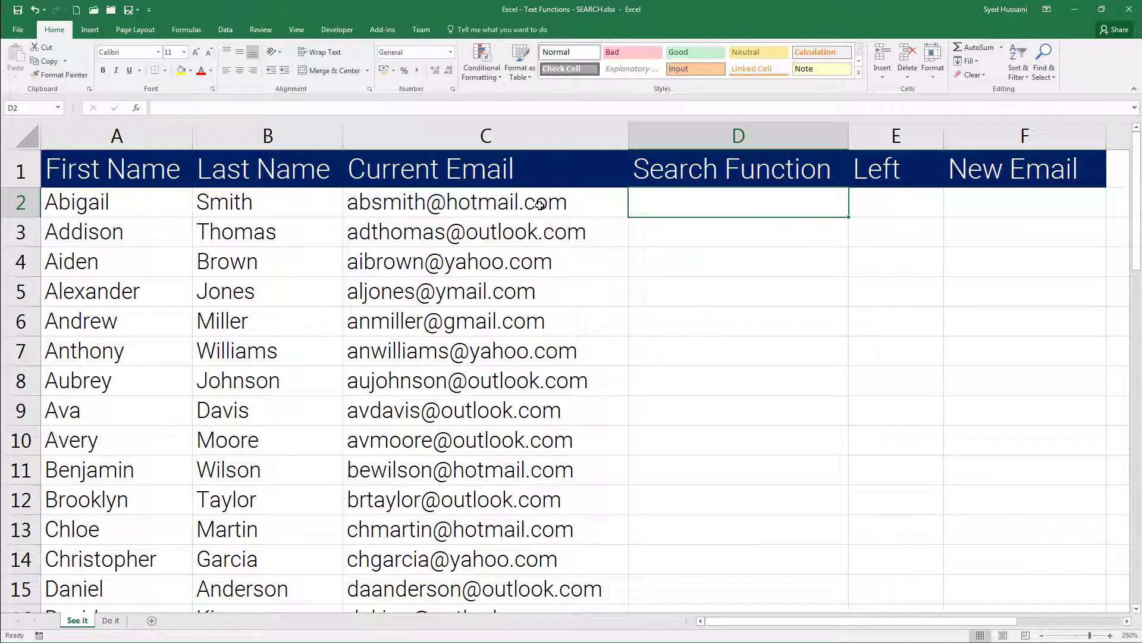
- Enter =SEARCH("@", C2, 1) in D2 to find the @ position of the first email
text(=)
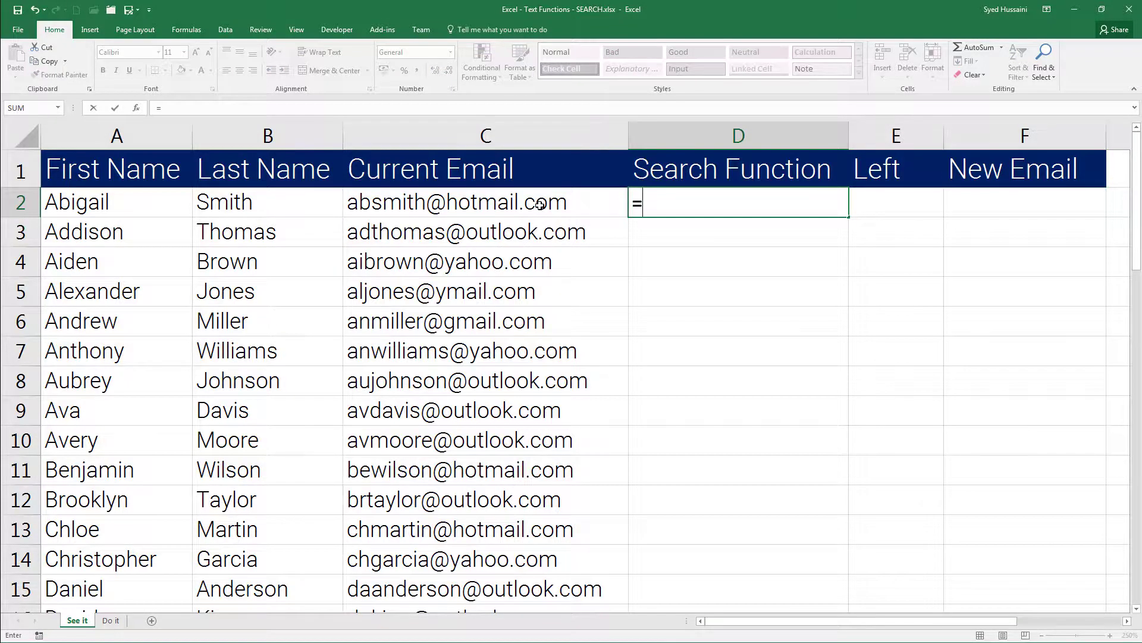
text(sear)
key(Tab)
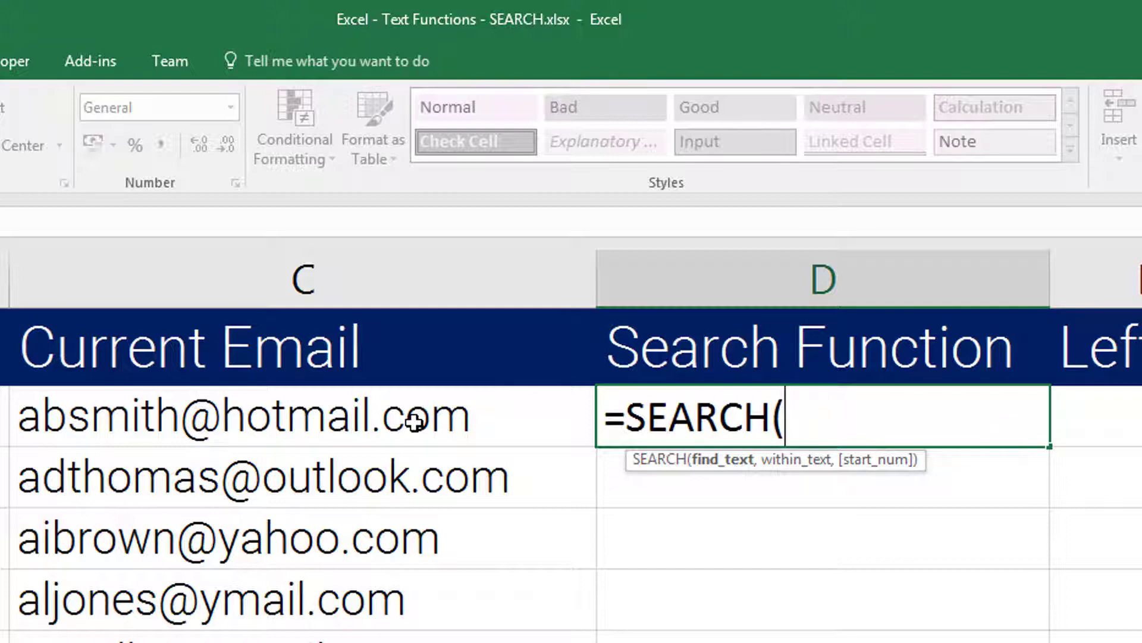
text("@")
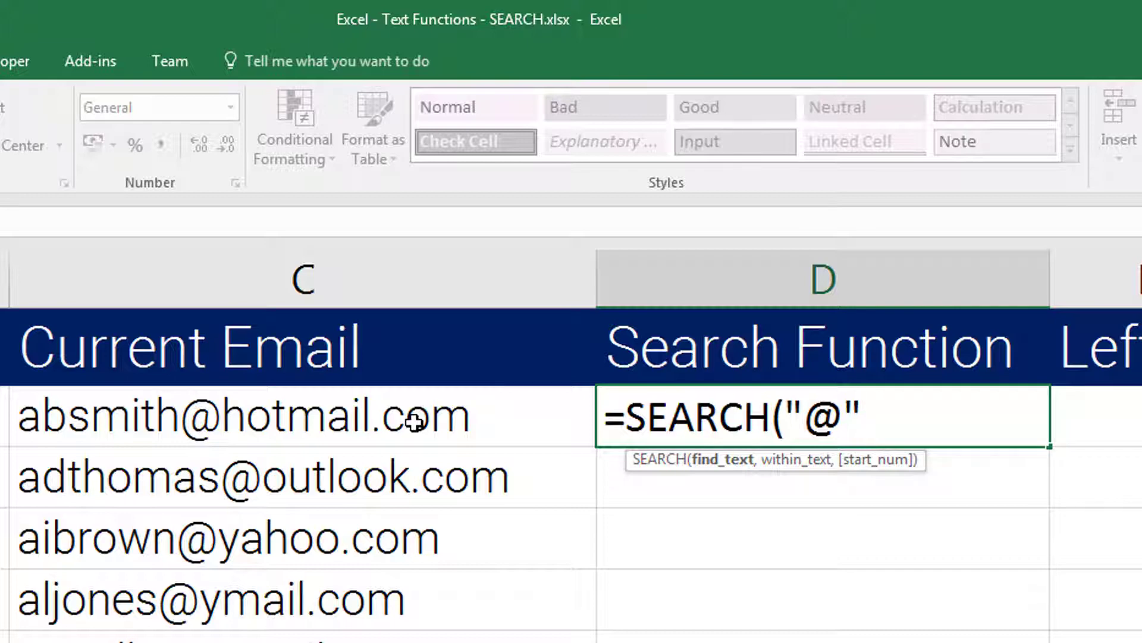
text(,)
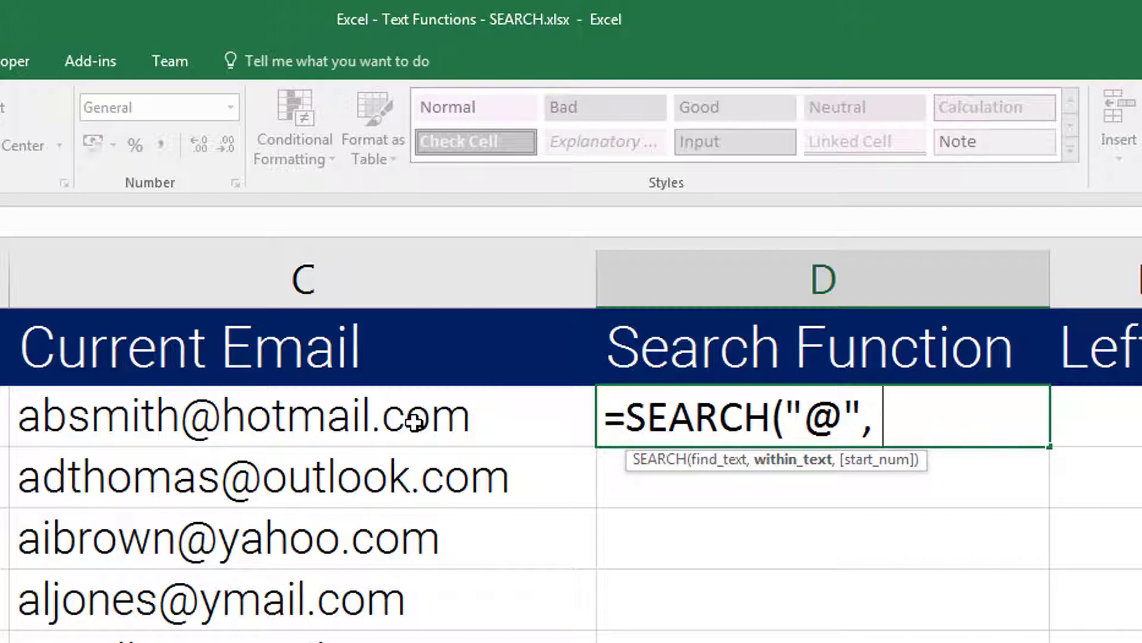
click(415, 422)
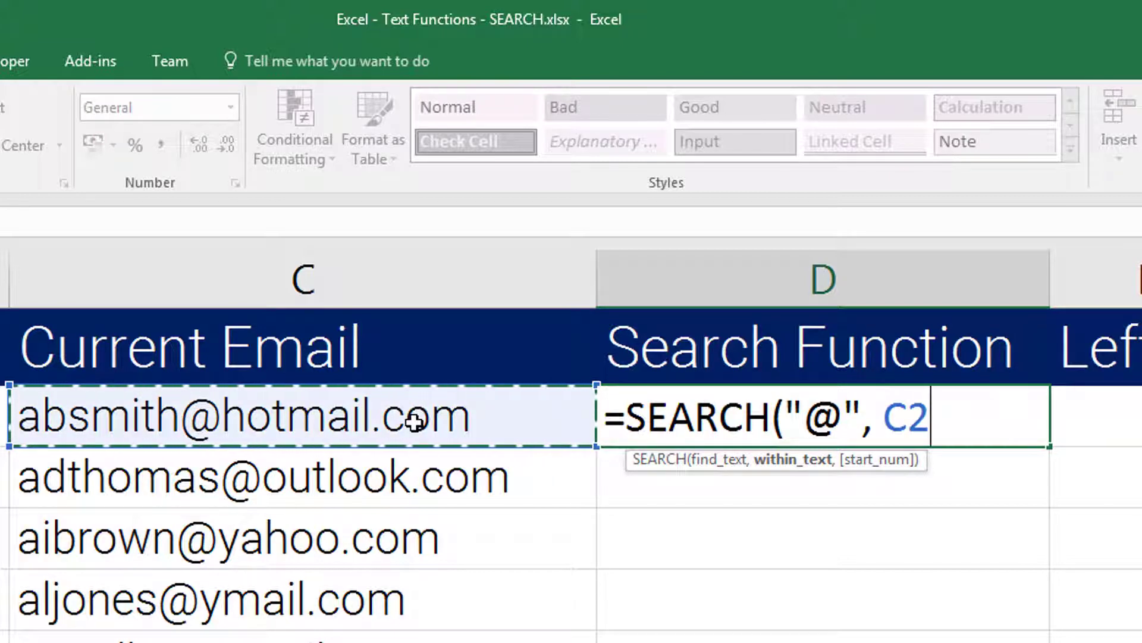
text(,)
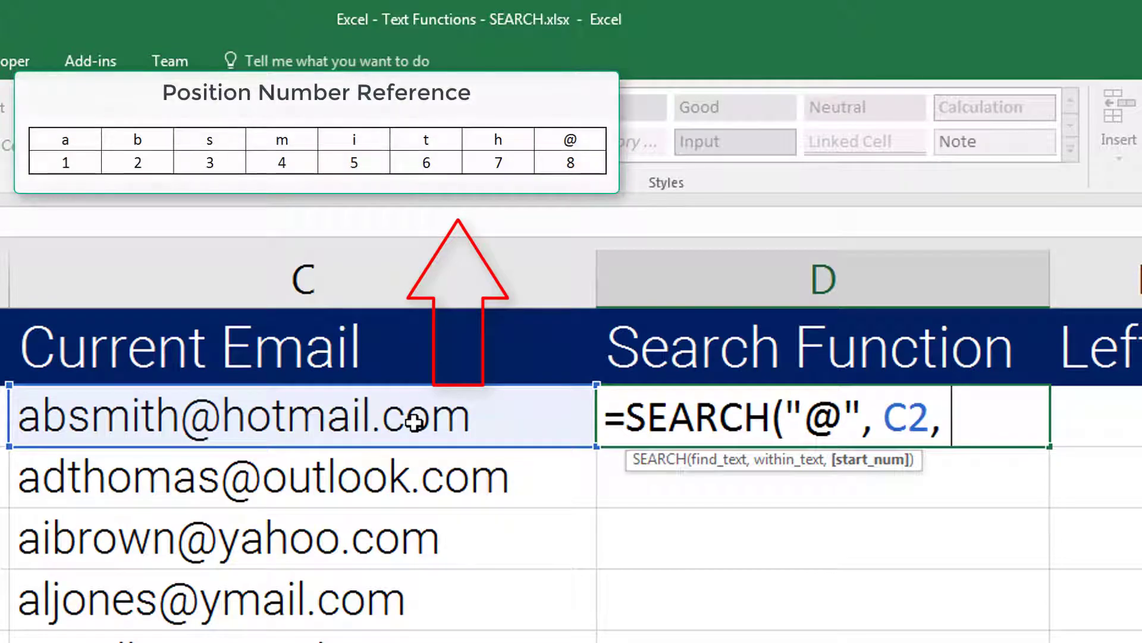
text(!)
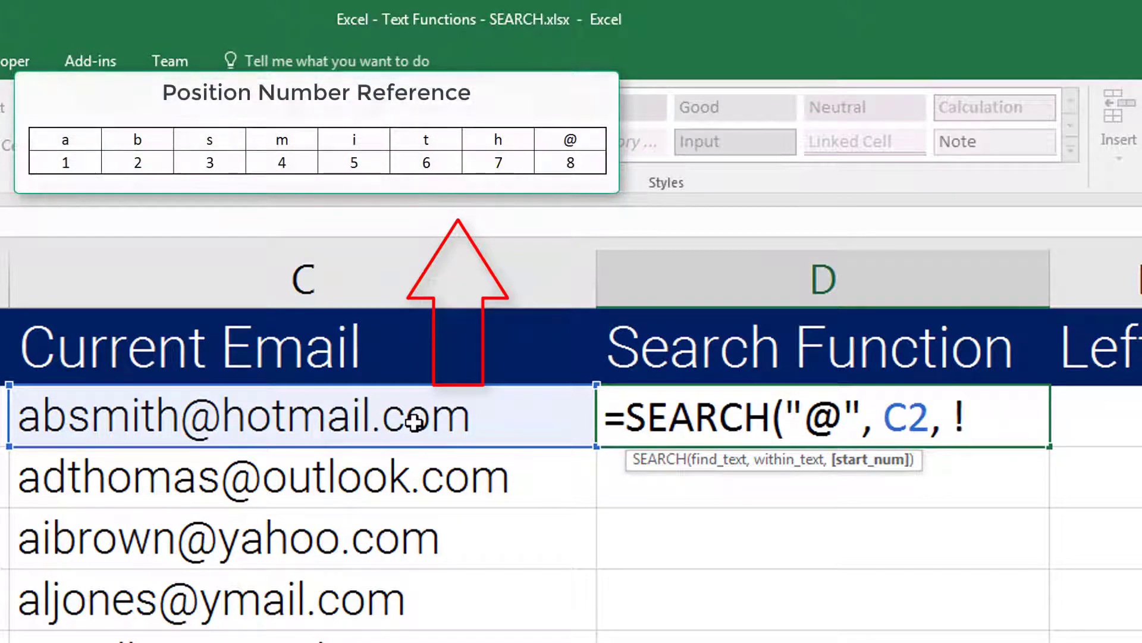
key(BackSpace)
text(1))
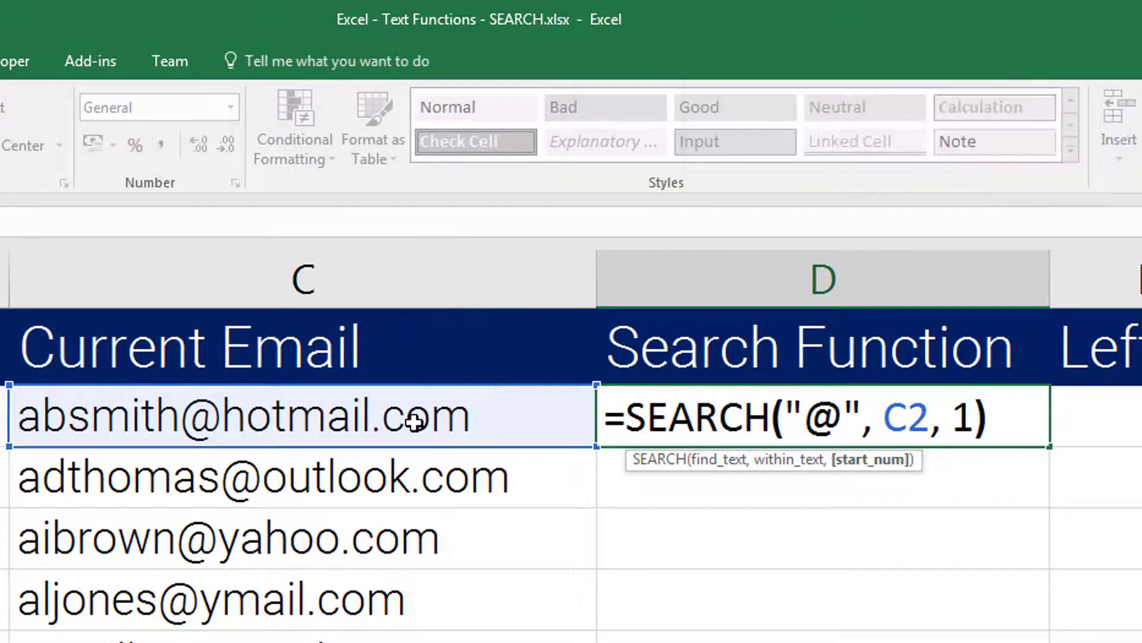
key(Return)
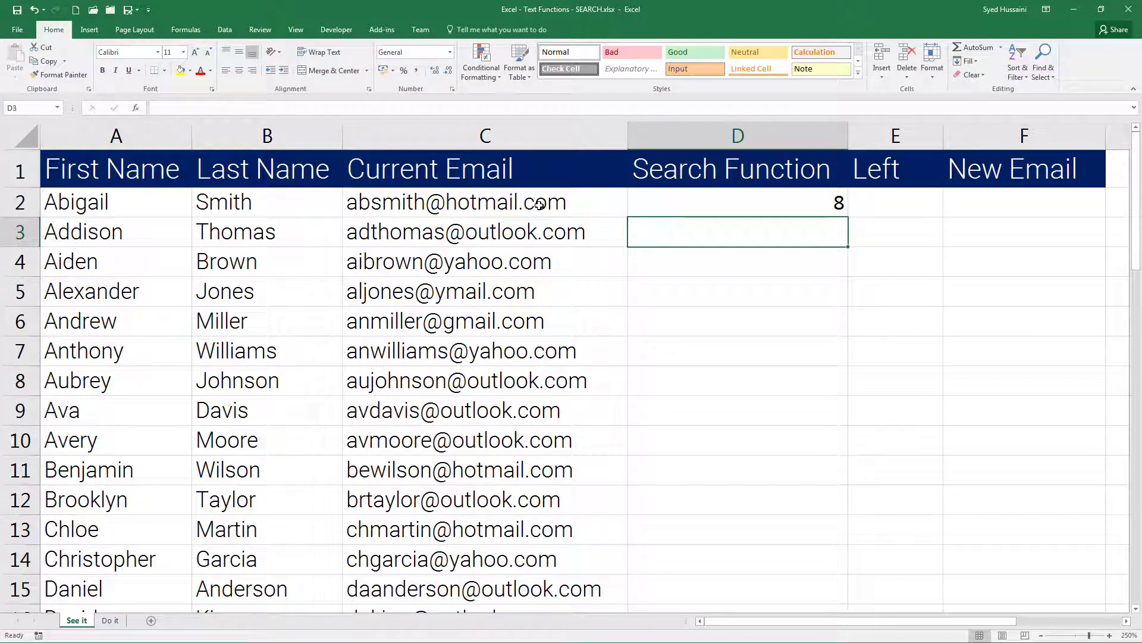
- Fill the SEARCH formula down to row 11 and check row 7's formula
click(803, 200)
drag(850, 216, 847, 476)
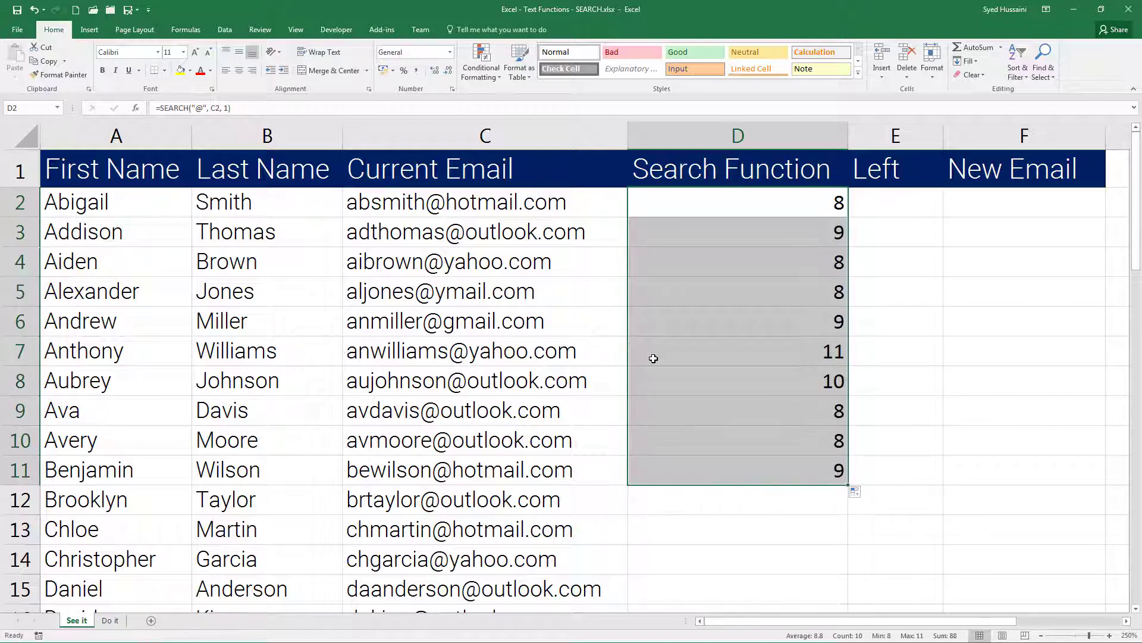
click(602, 350)
click(709, 349)
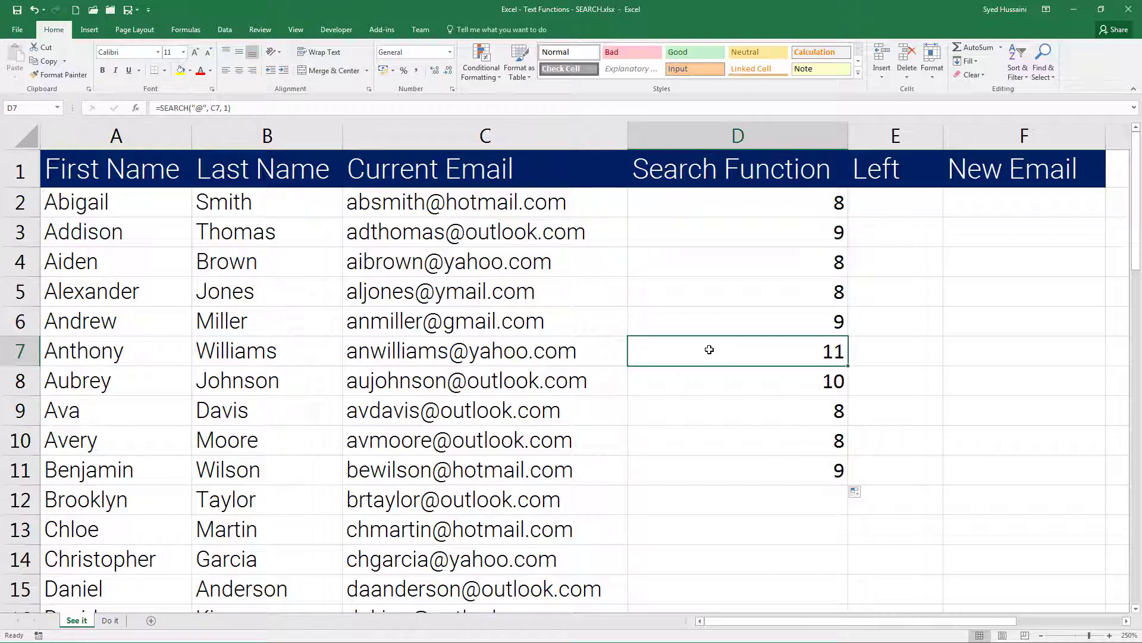
click(911, 208)
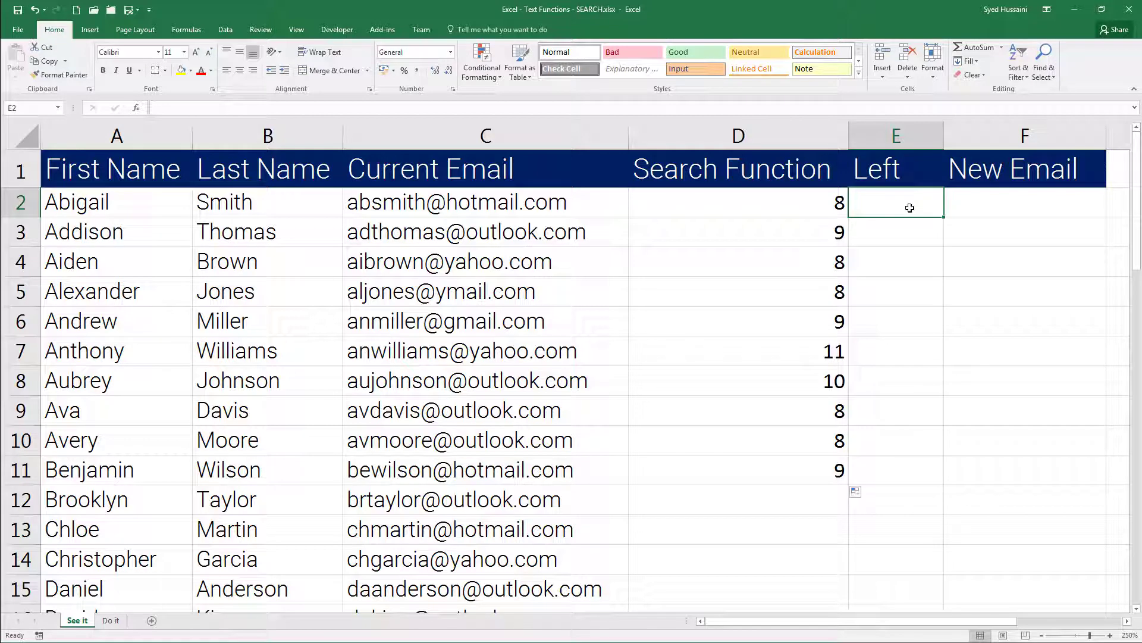
- Enter =LEFT(C2, D2-1) in E2 to extract the first username
text(=LEFT()
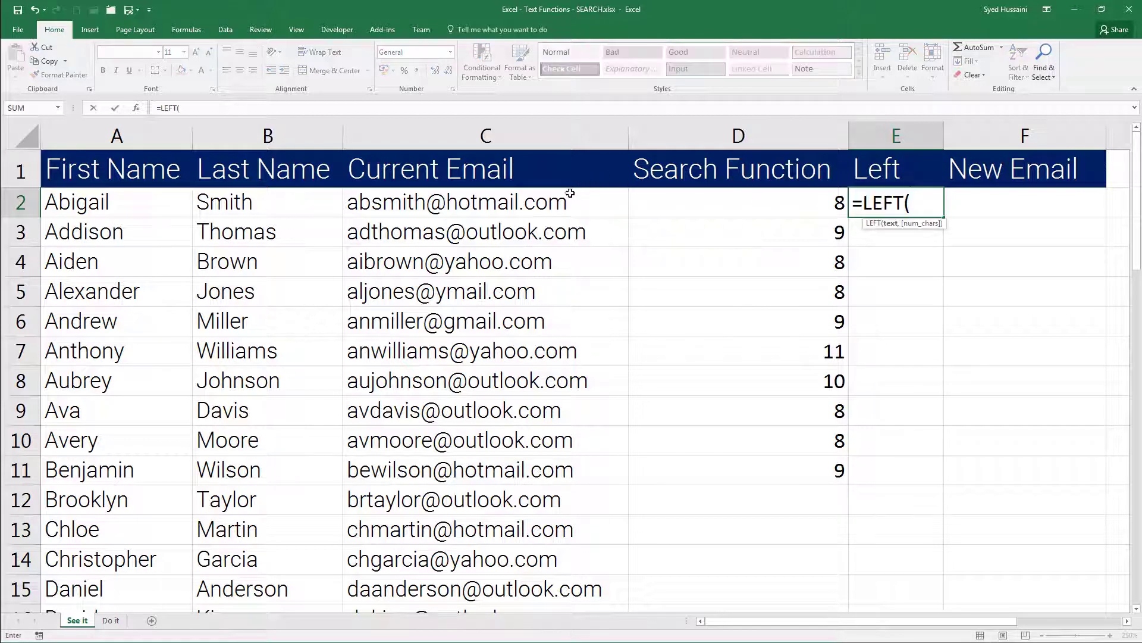
click(569, 192)
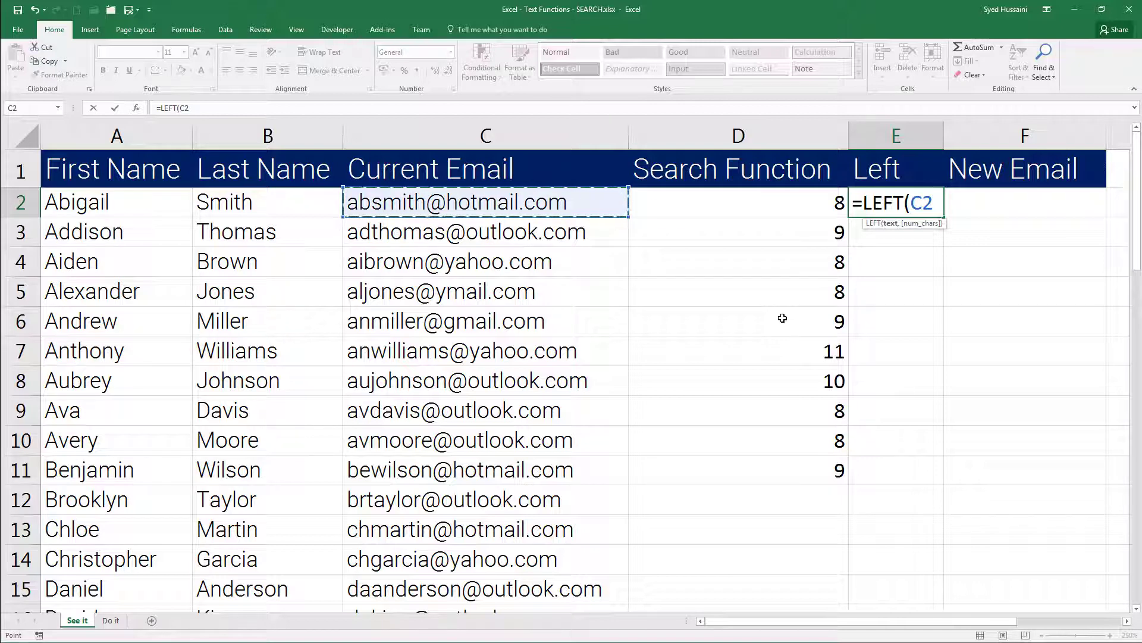
text(,)
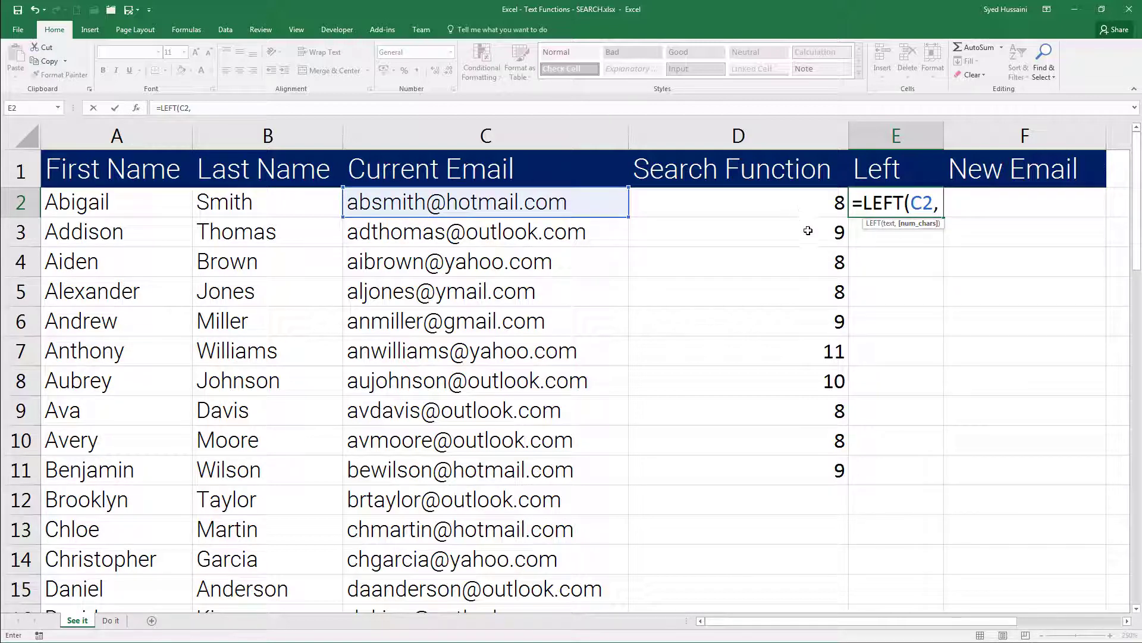
click(801, 205)
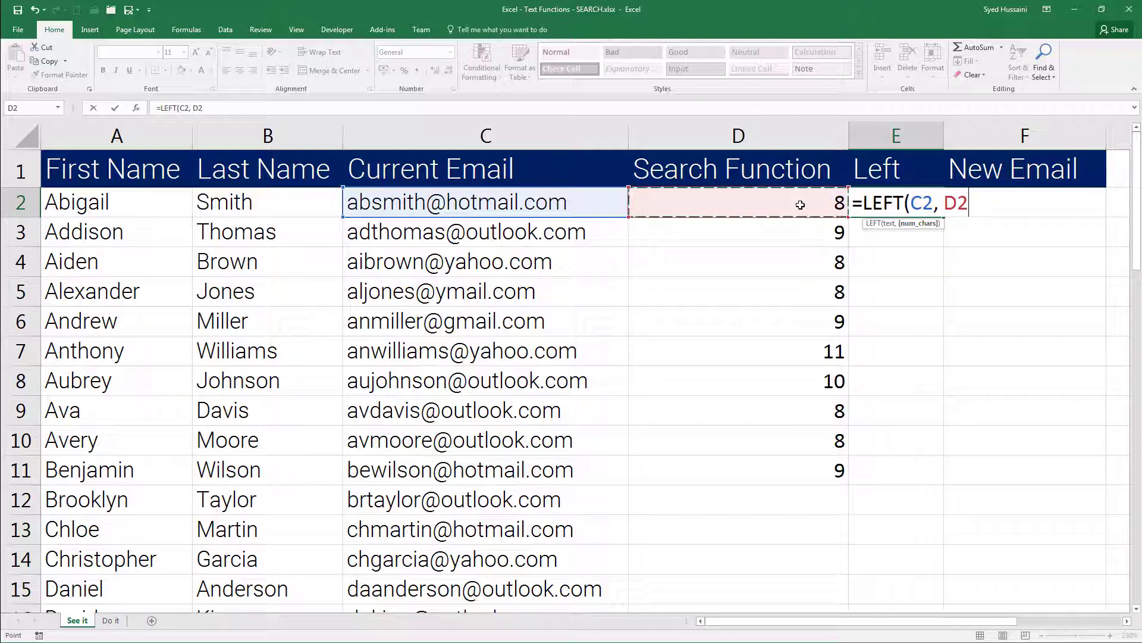
text(-1)
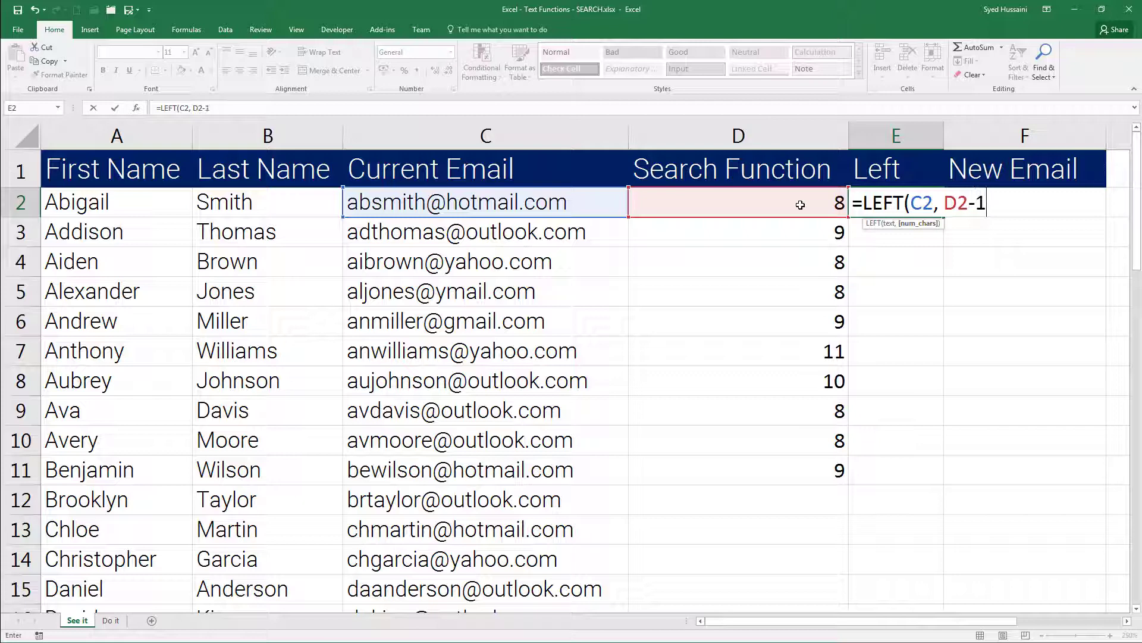
text())
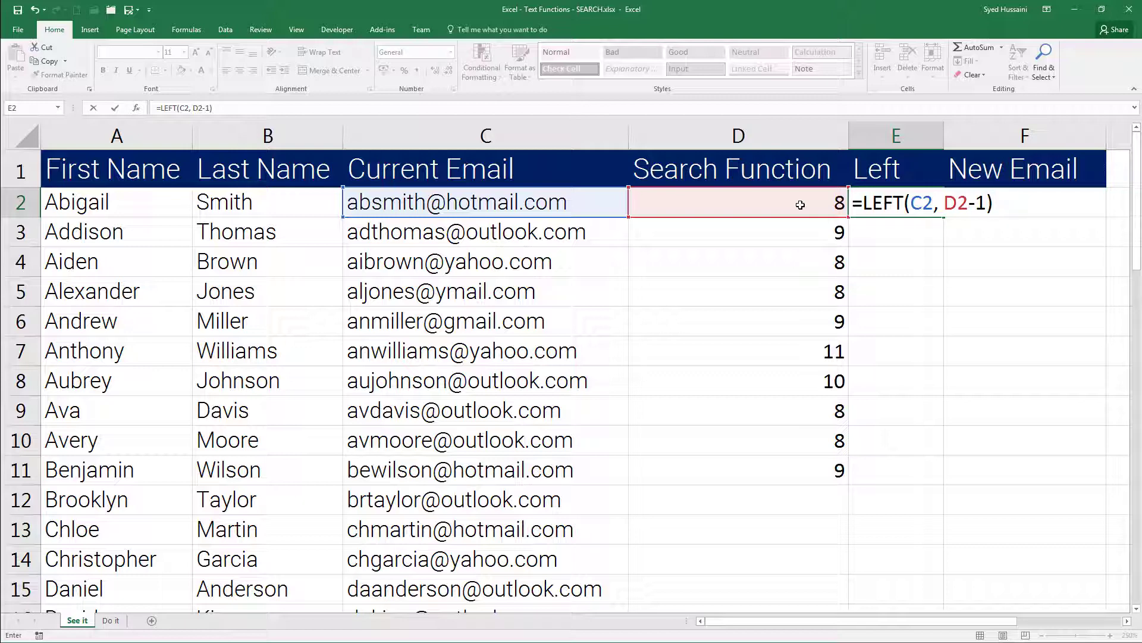
key(Return)
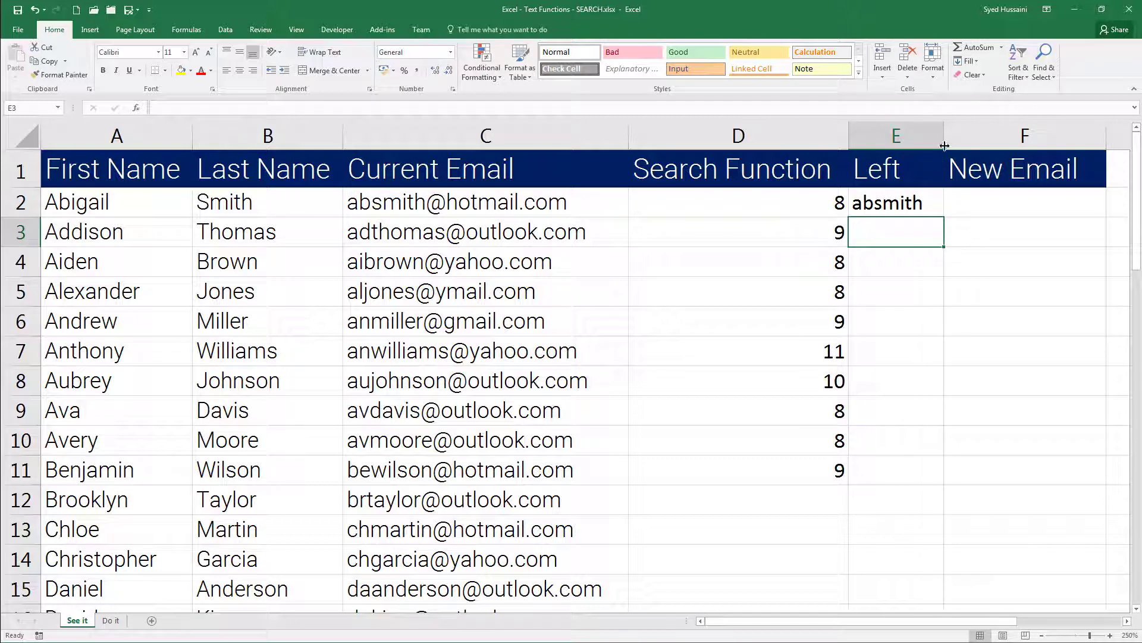
- Widen the Left column and fill the username formula down to row 11
drag(945, 137, 959, 136)
click(951, 206)
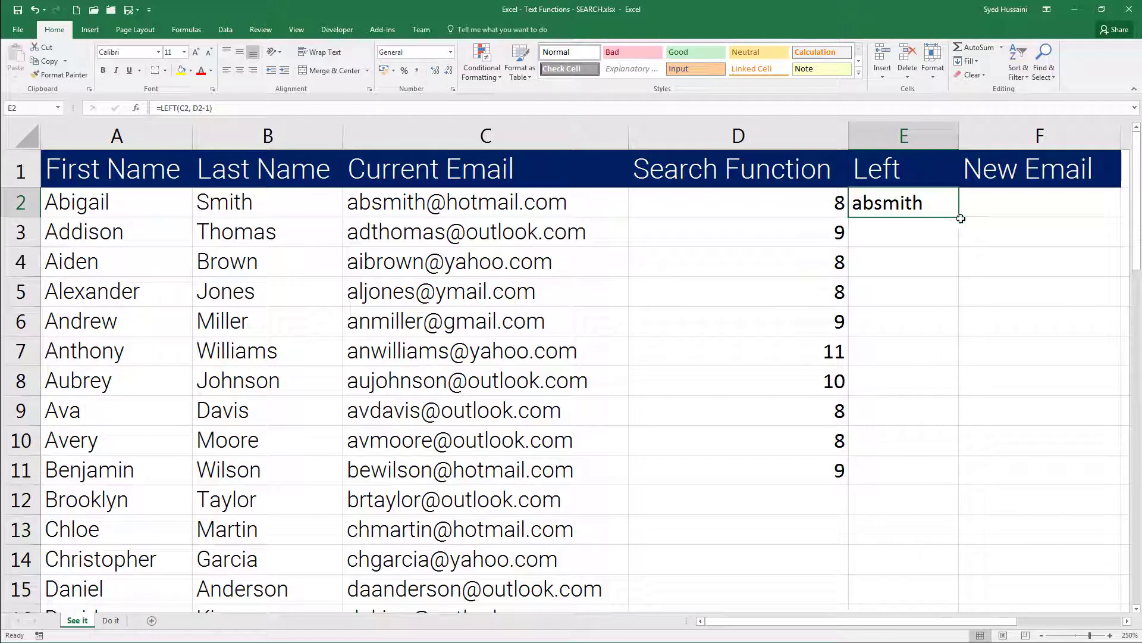
drag(961, 215, 961, 479)
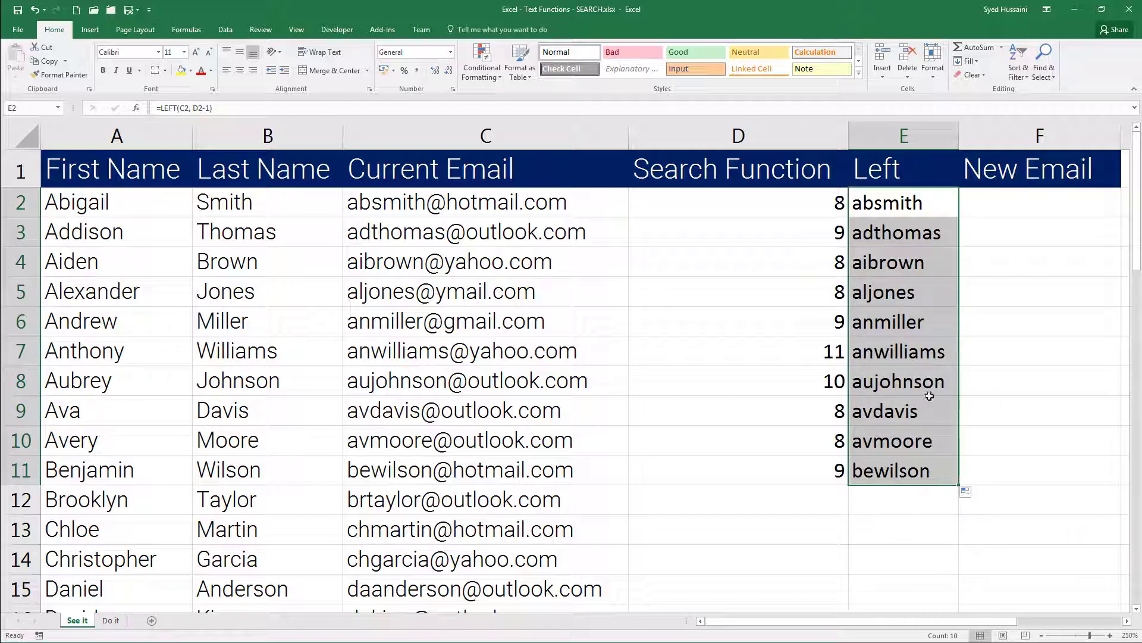
drag(892, 231, 899, 457)
drag(484, 300, 528, 562)
click(874, 476)
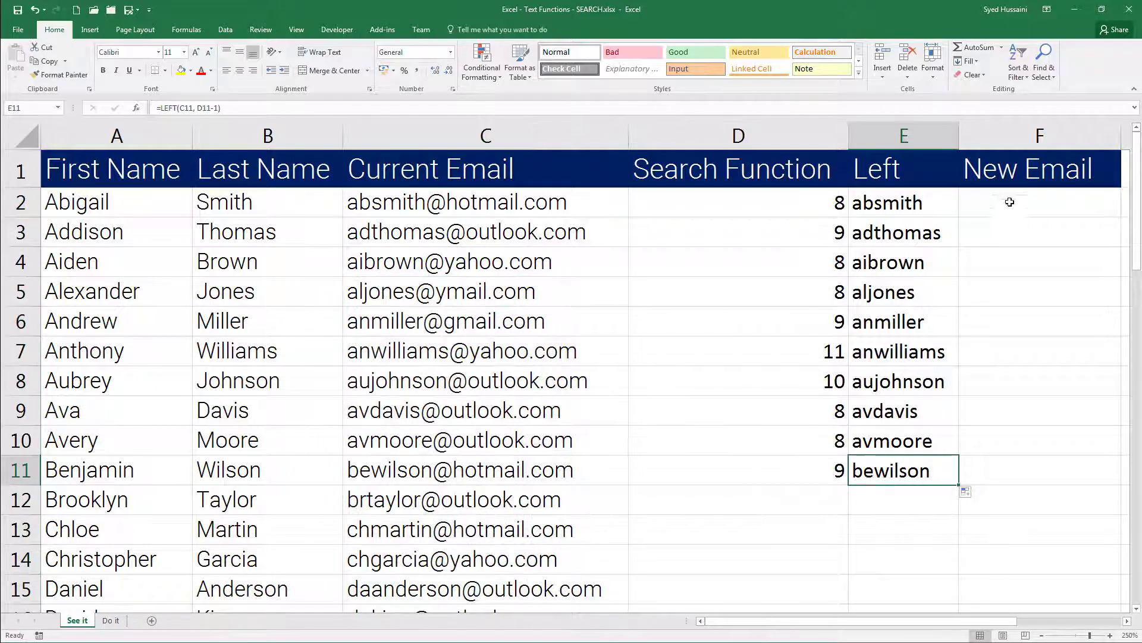
click(1012, 196)
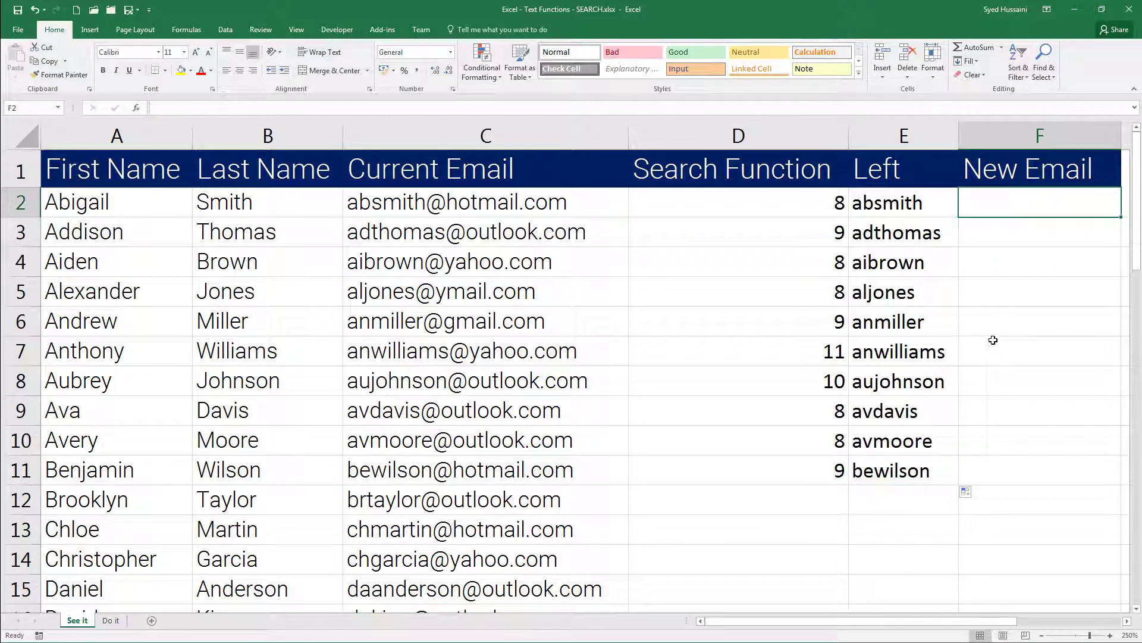
text(=)
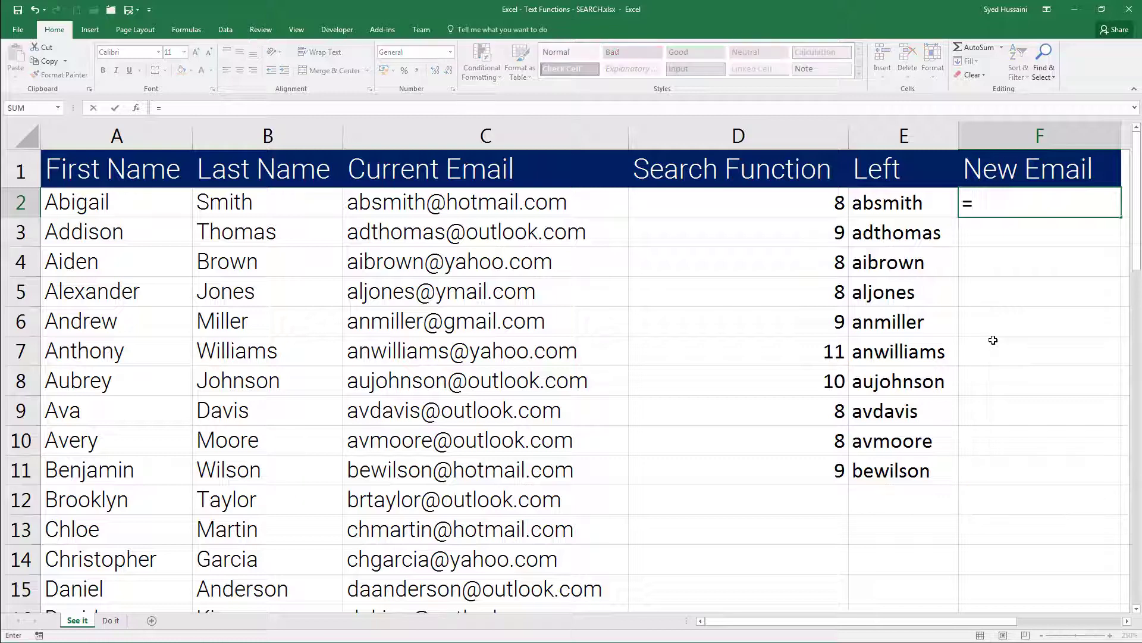
click(911, 202)
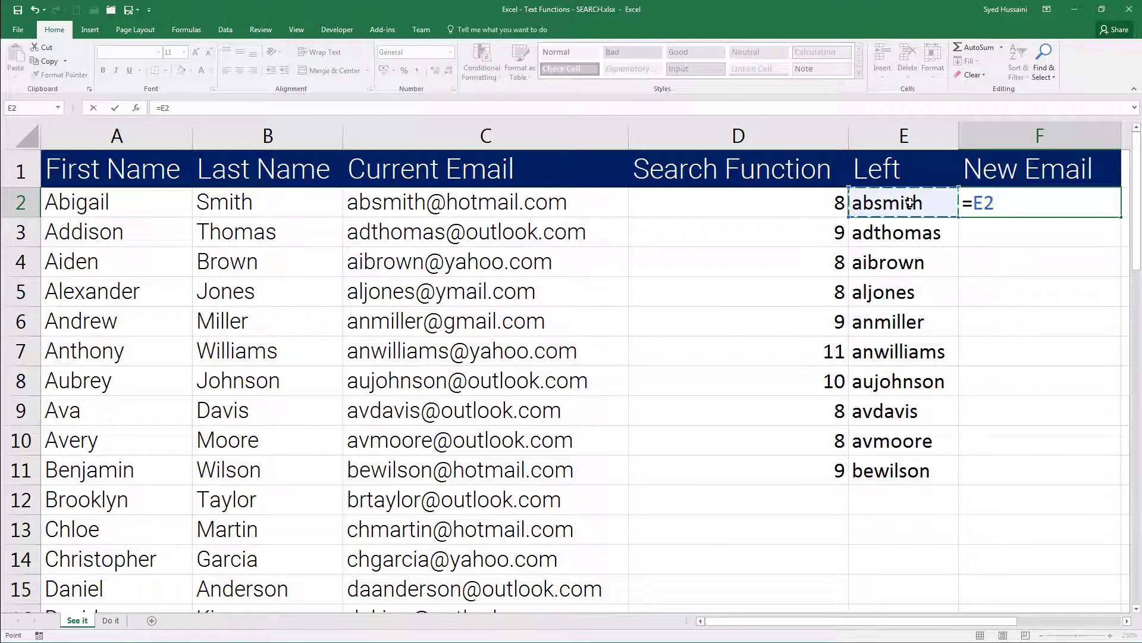
text(&"@)
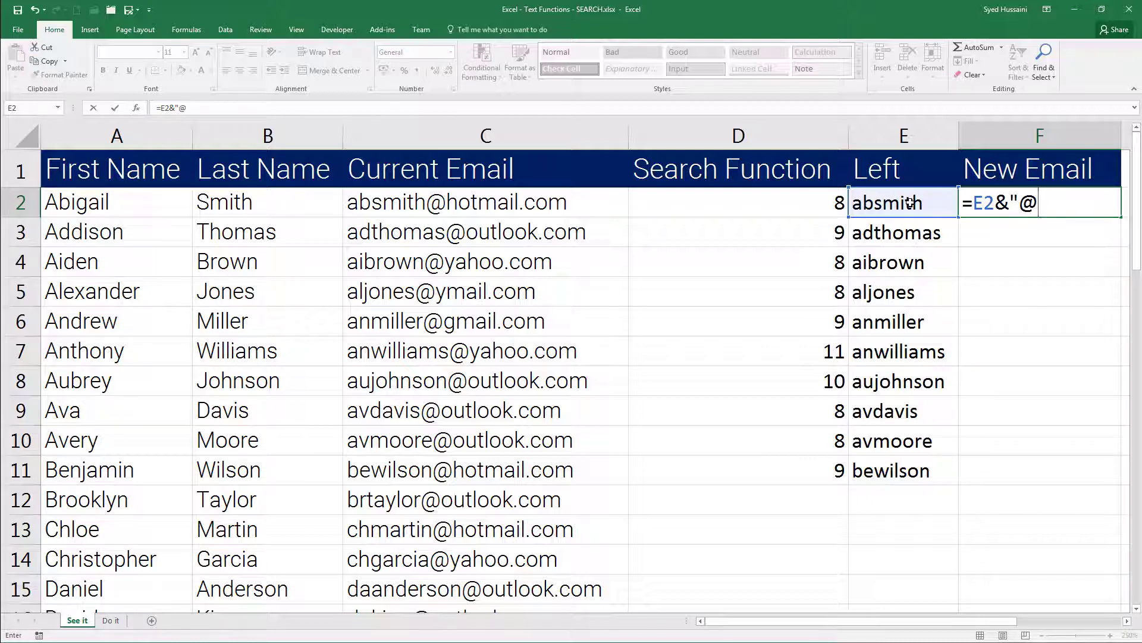
text(zaha.in)
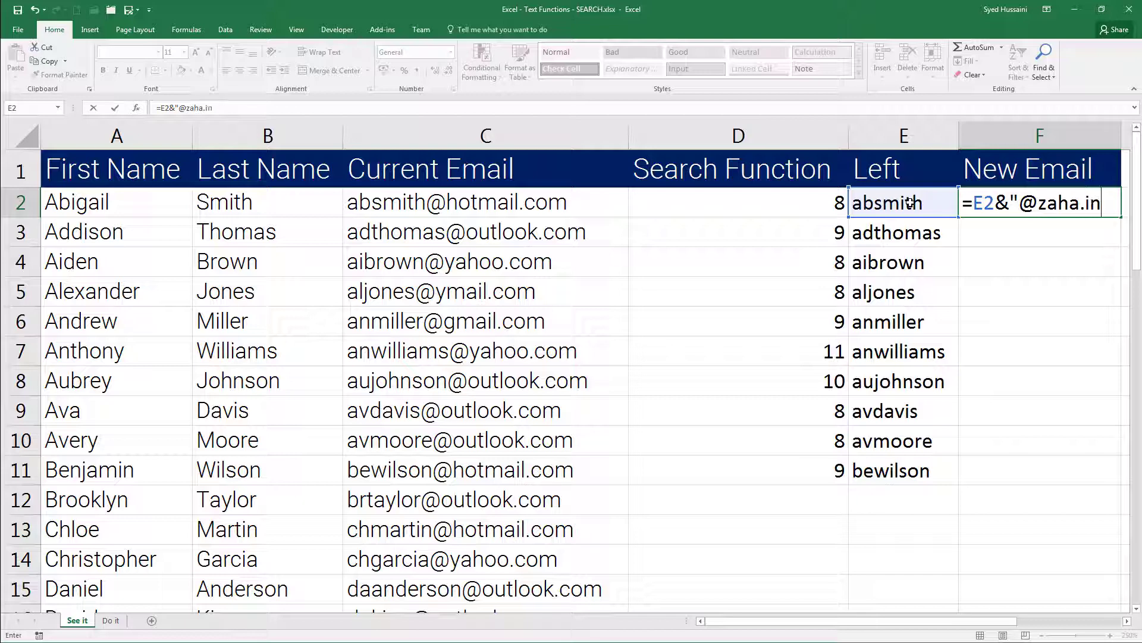
text(")
key(Return)
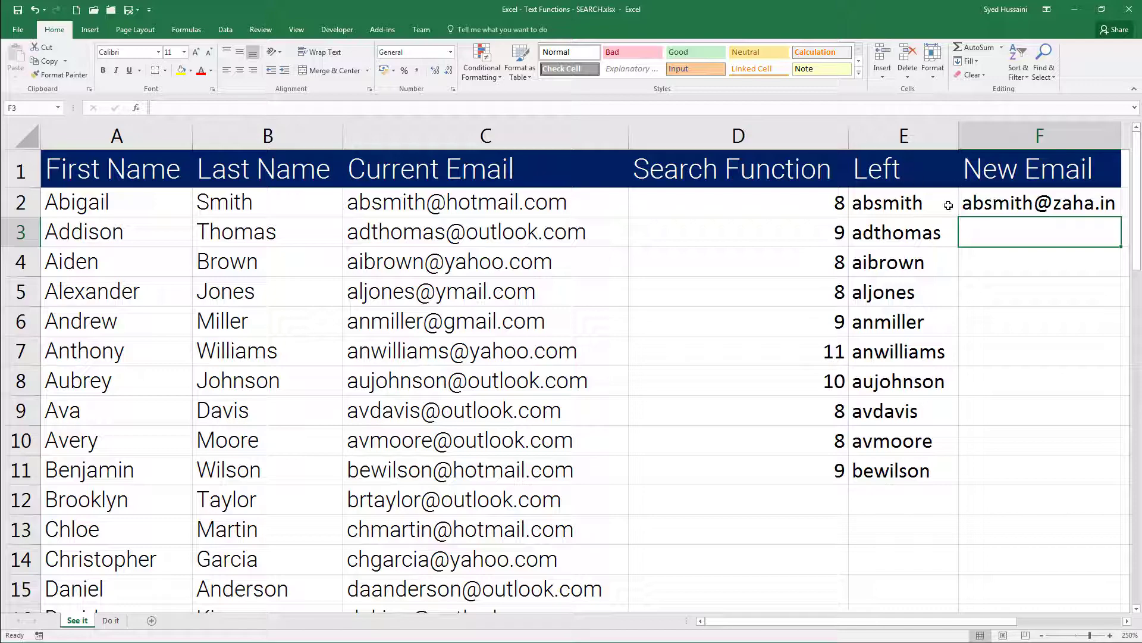
- Fill the new email formula from F2 down through row 11
ctrl+scroll(964, 238, down, 1)
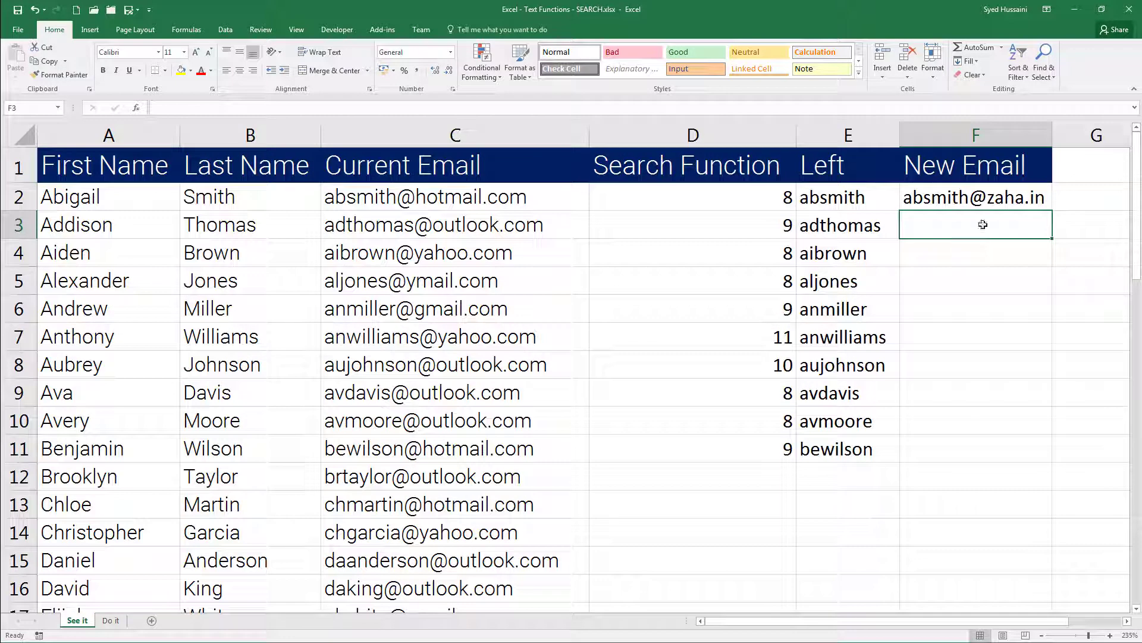
click(1028, 201)
drag(1051, 210, 1049, 460)
click(995, 478)
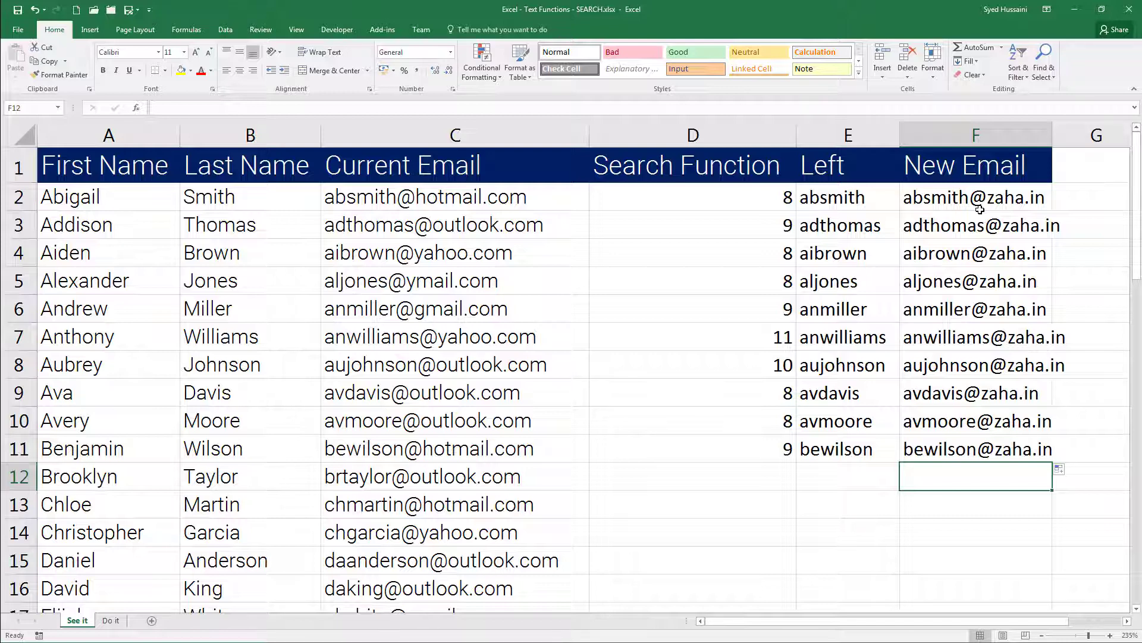
- Delete the Search Function and Left columns
click(775, 200)
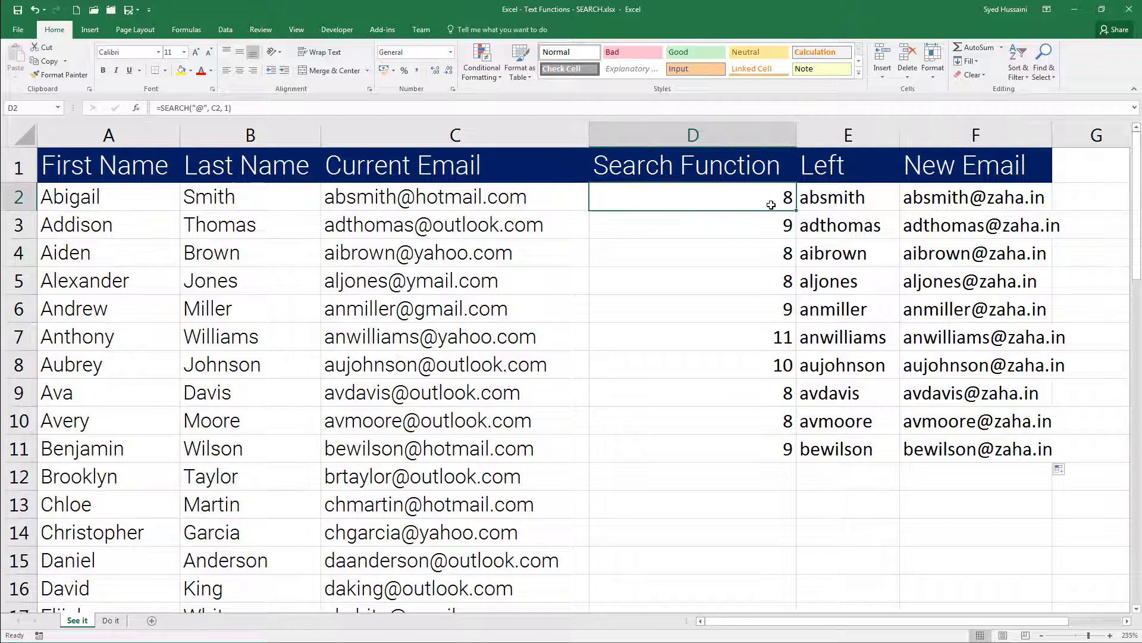
click(727, 135)
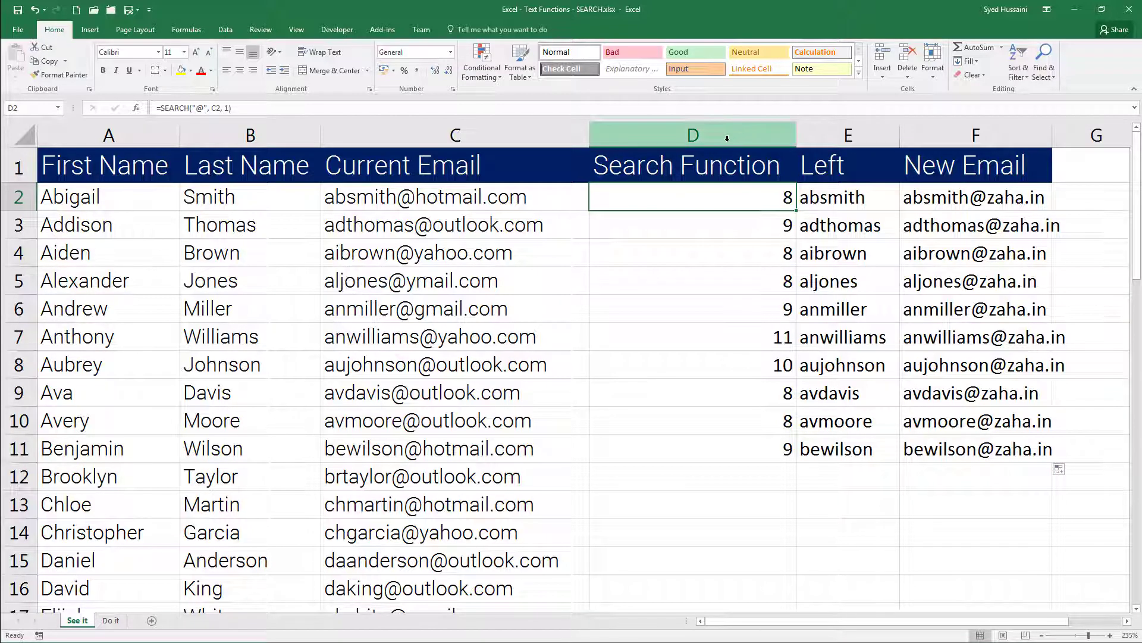
drag(786, 144, 841, 215)
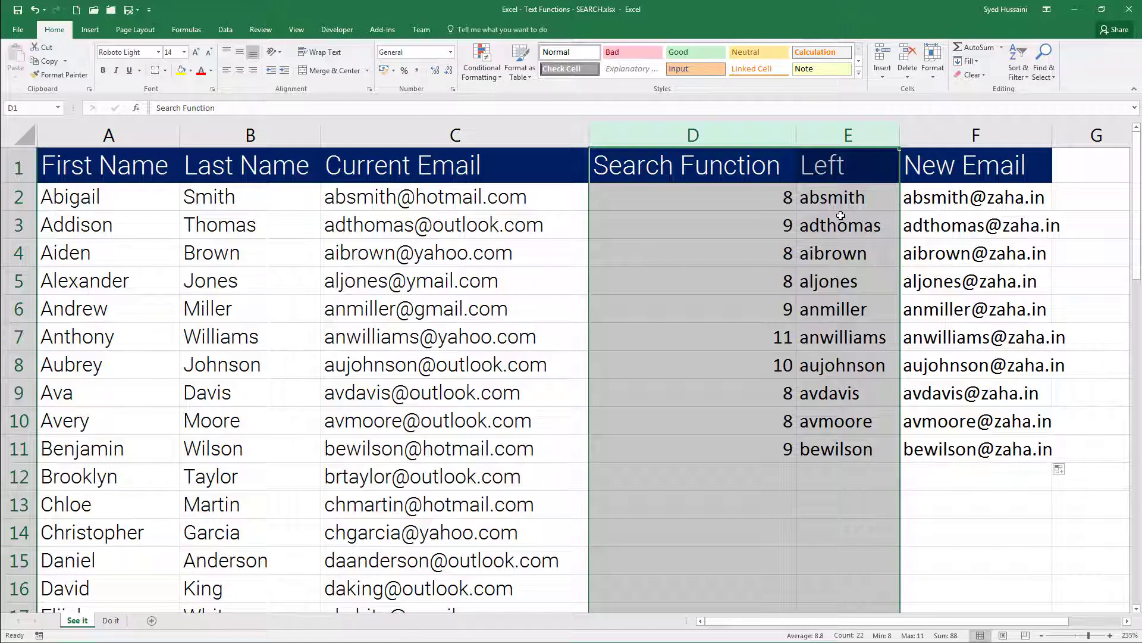
key(ctrl+minus)
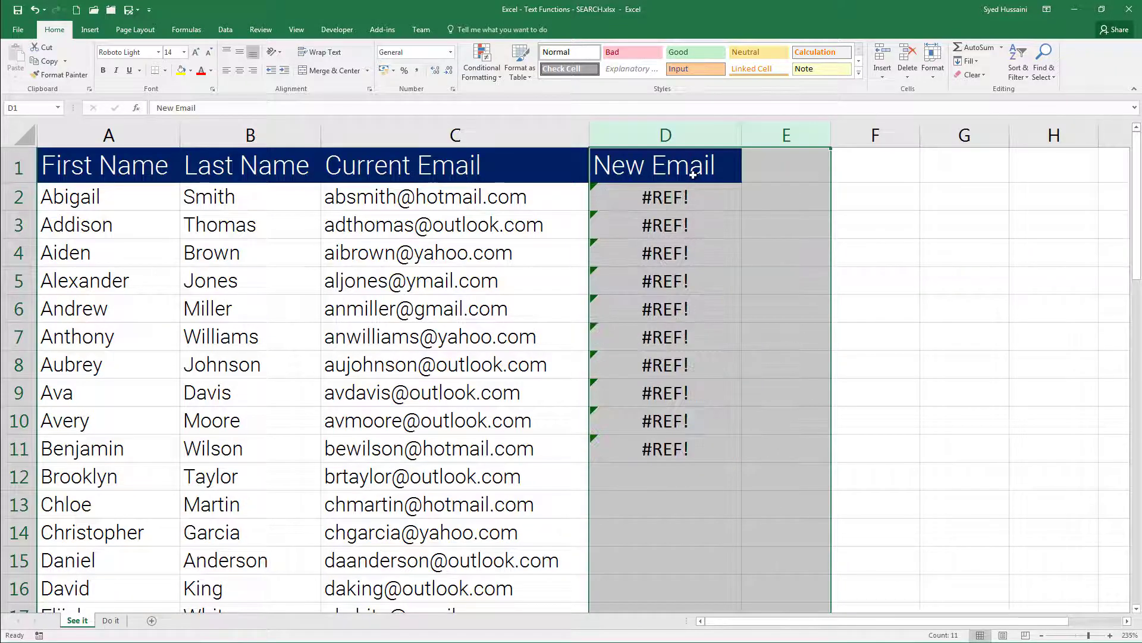
- Clear the #REF! errors left in D2:D12
drag(689, 198, 683, 466)
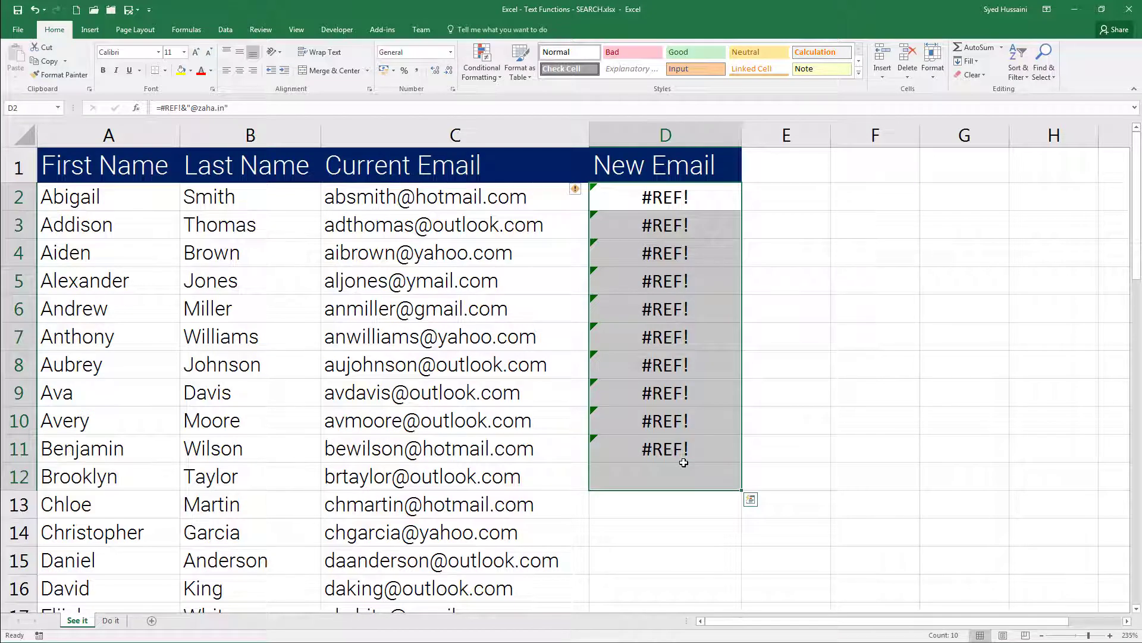
key(Delete)
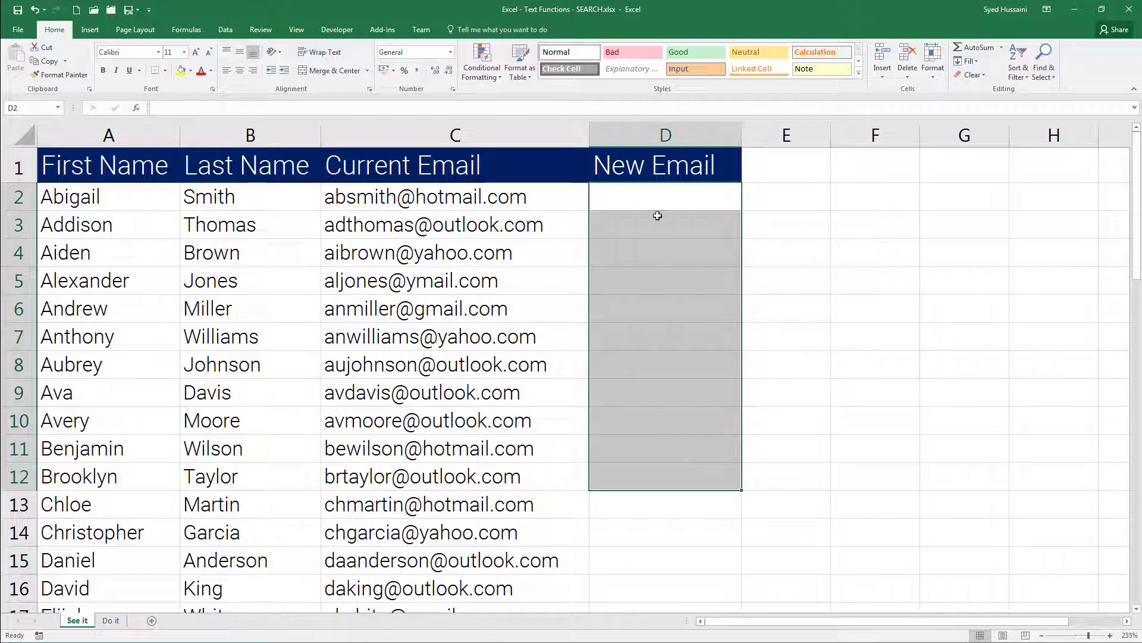
drag(658, 202, 645, 488)
click(650, 310)
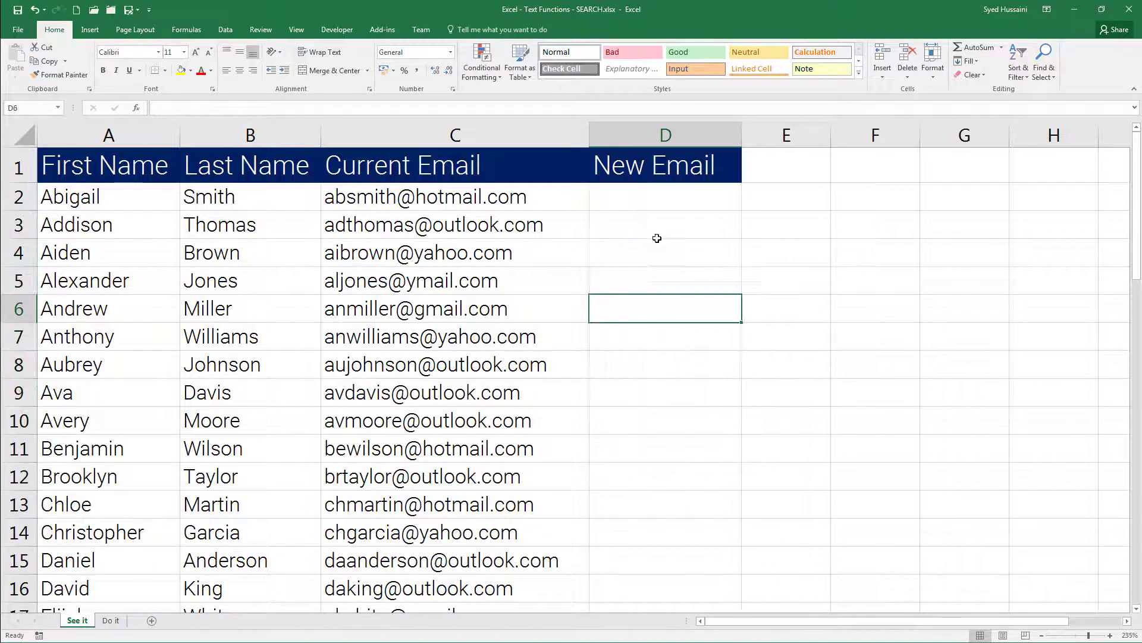
click(662, 195)
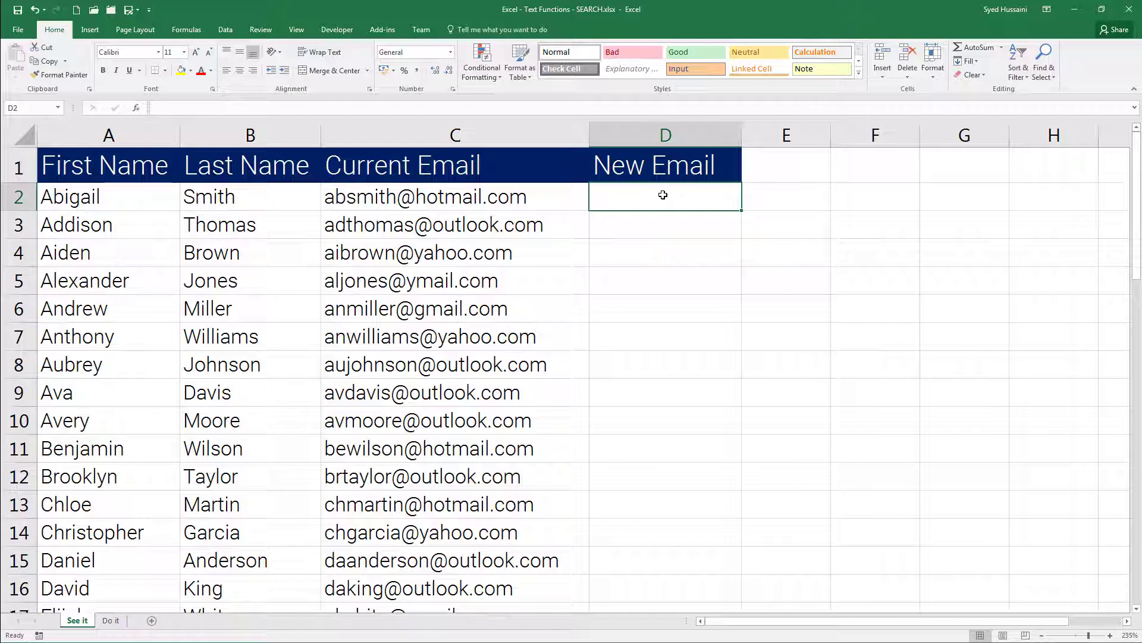
text(=left()
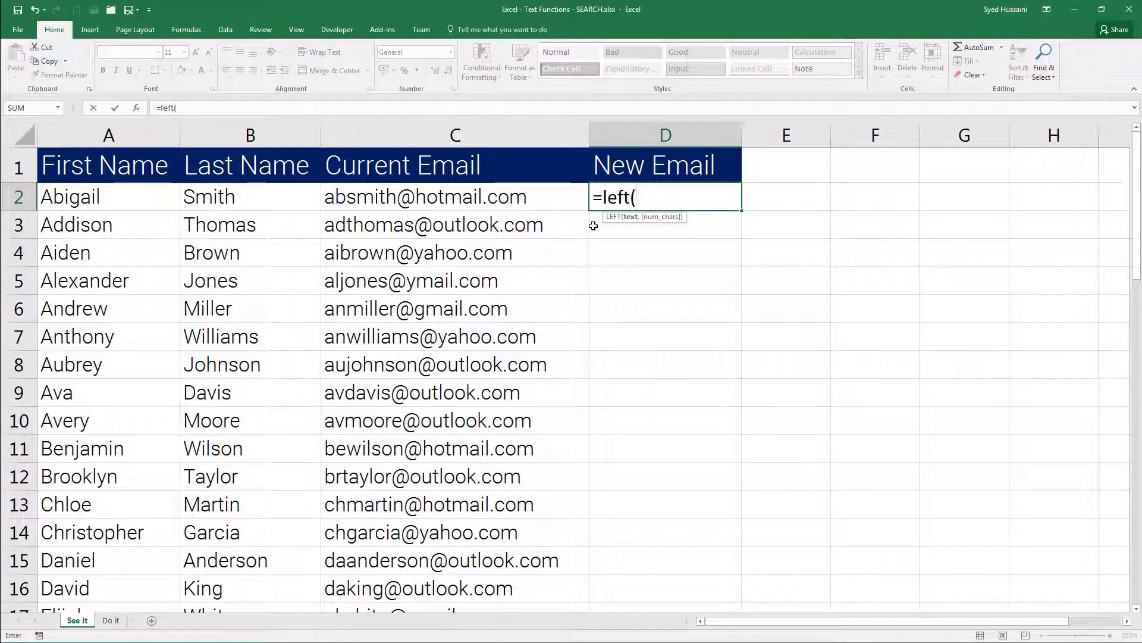
click(448, 194)
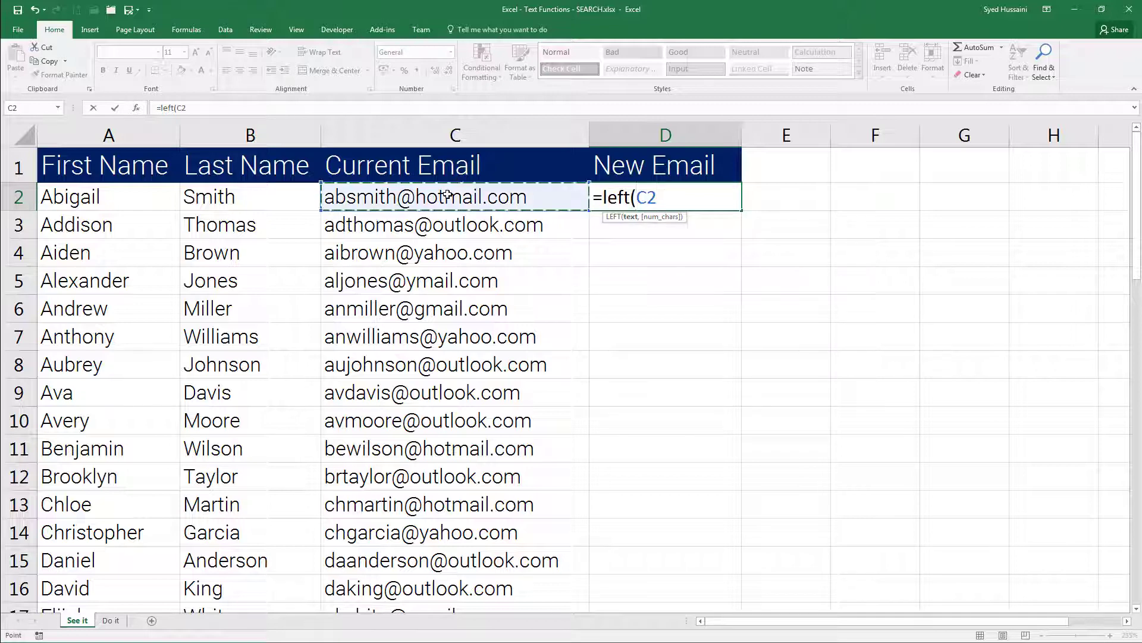
text(,)
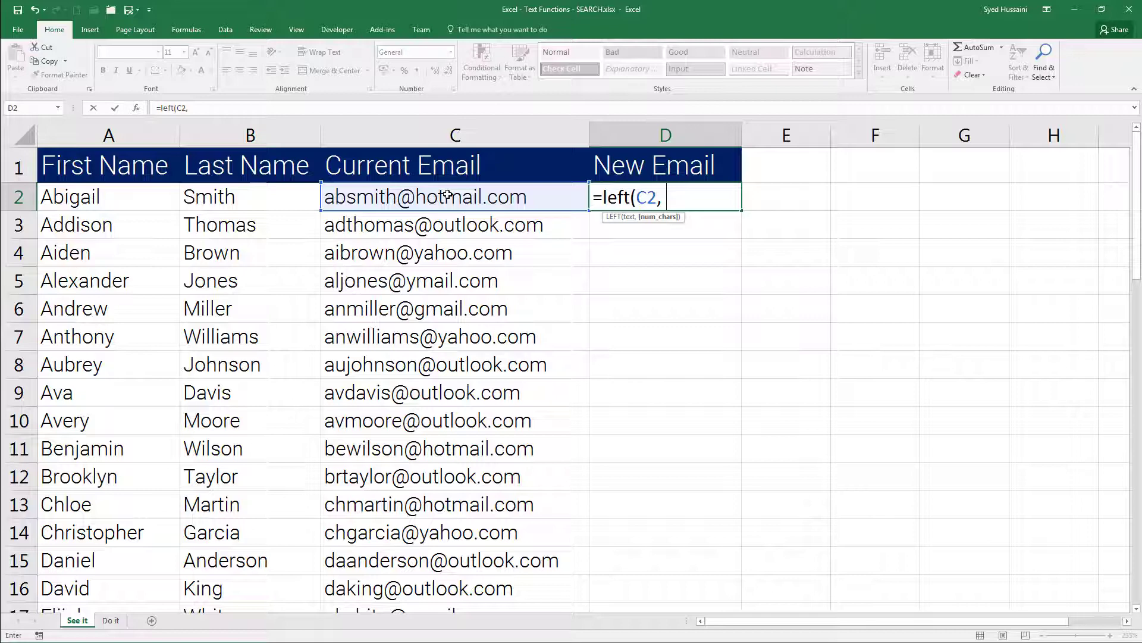
text( sear)
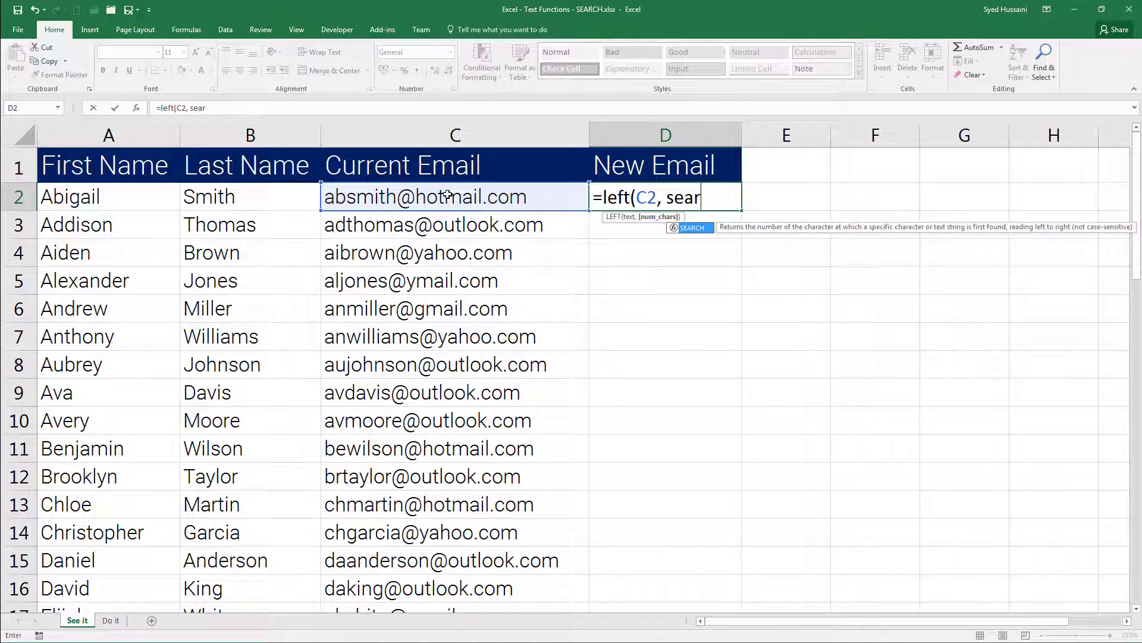
key(Tab)
text(")
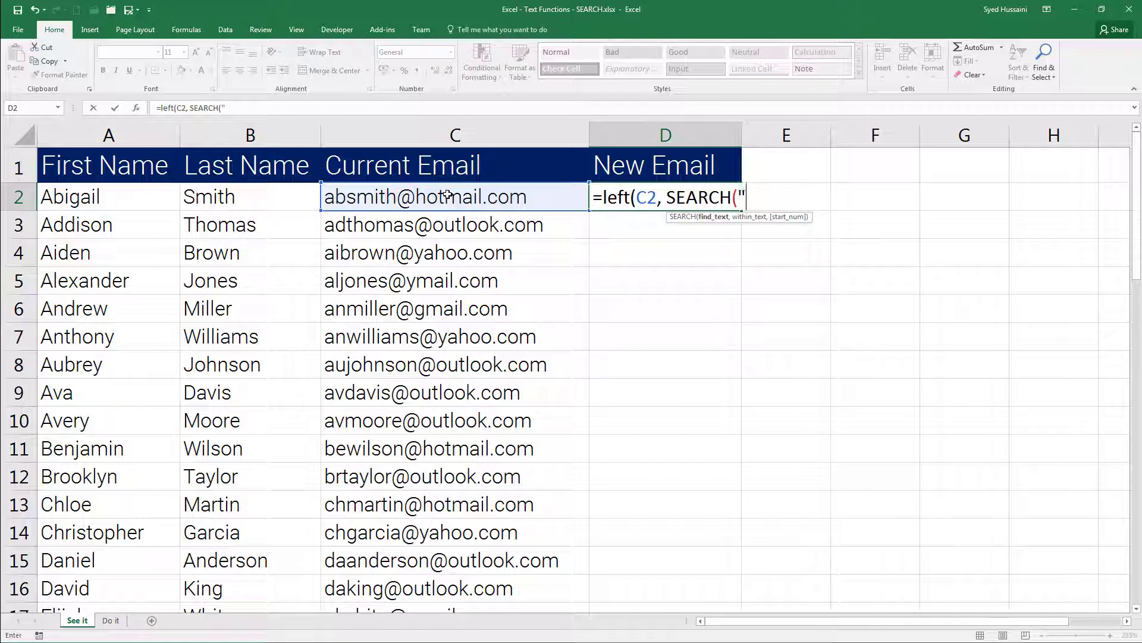
text(@",)
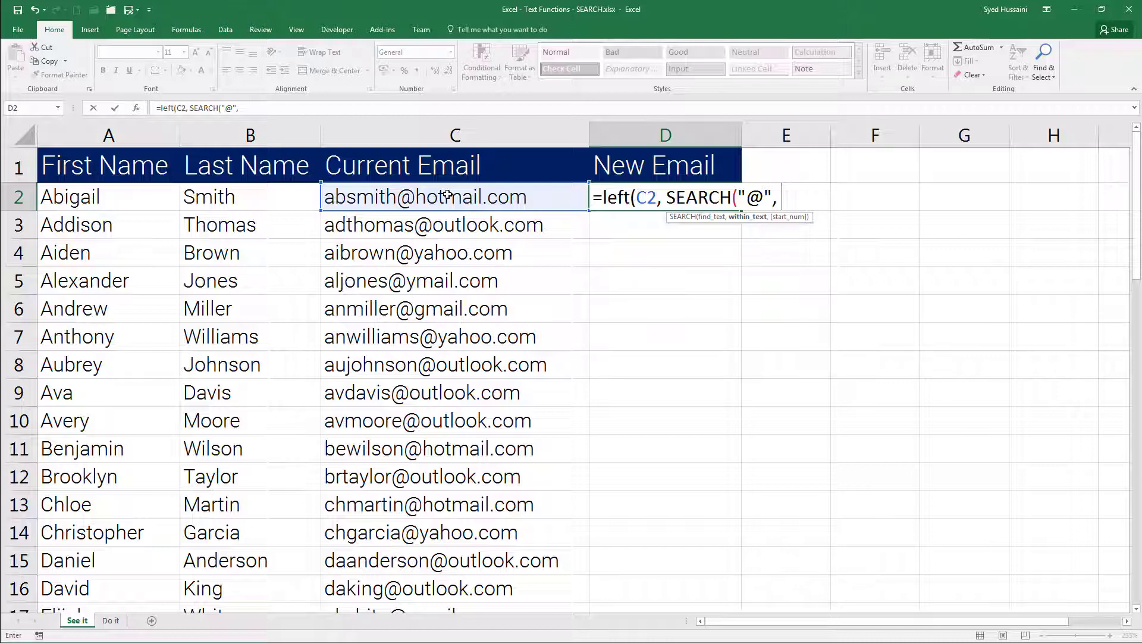
click(447, 195)
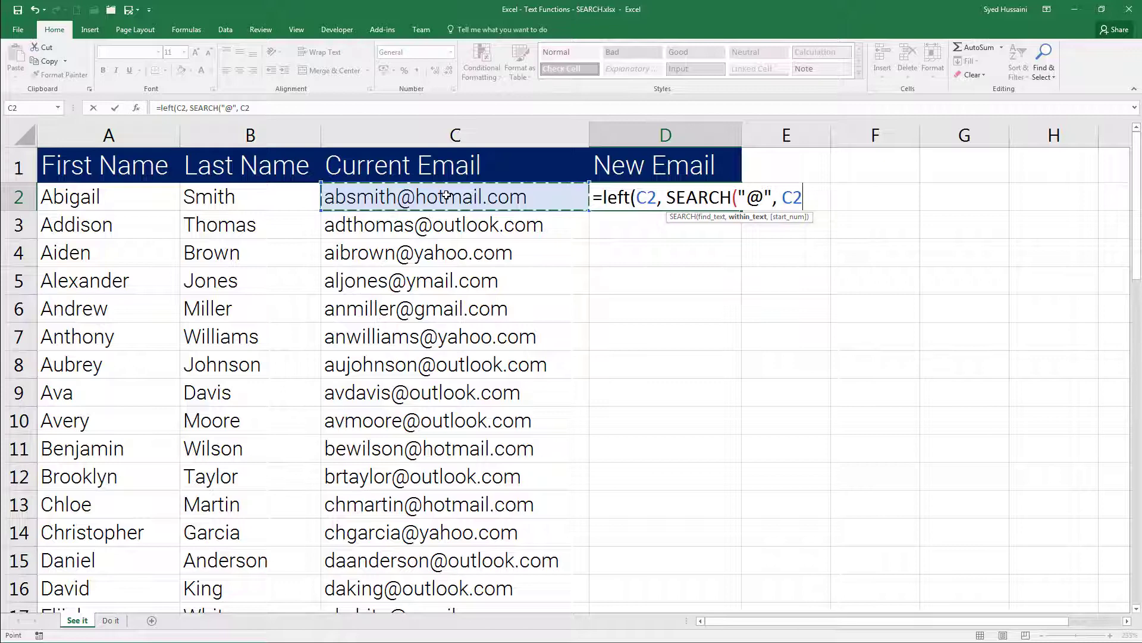
text(,)
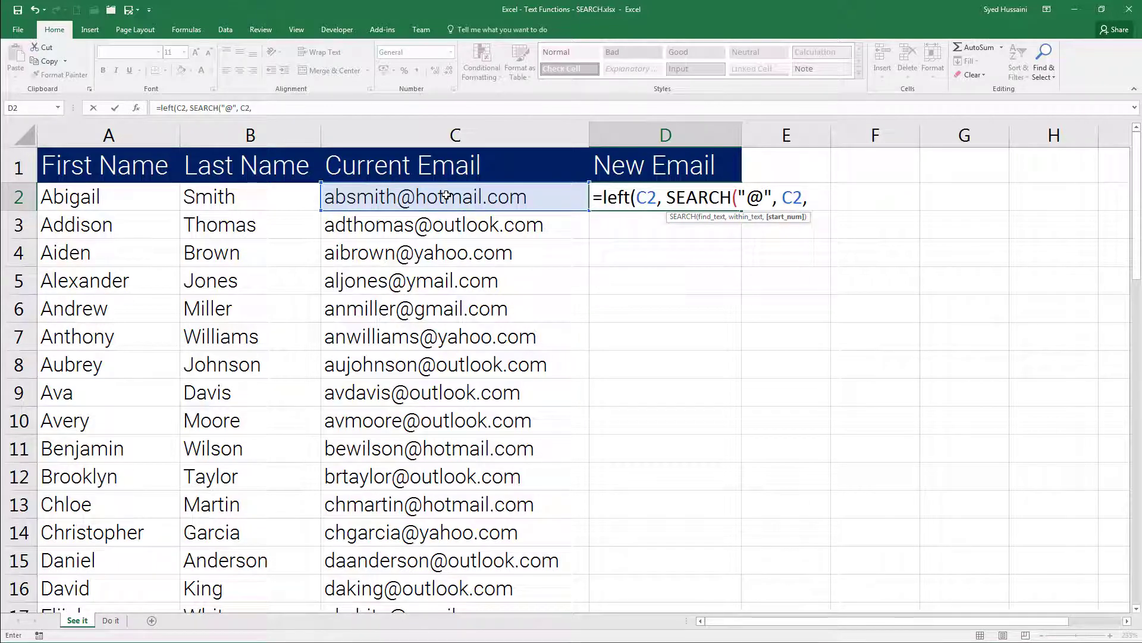
text( 1)
text())
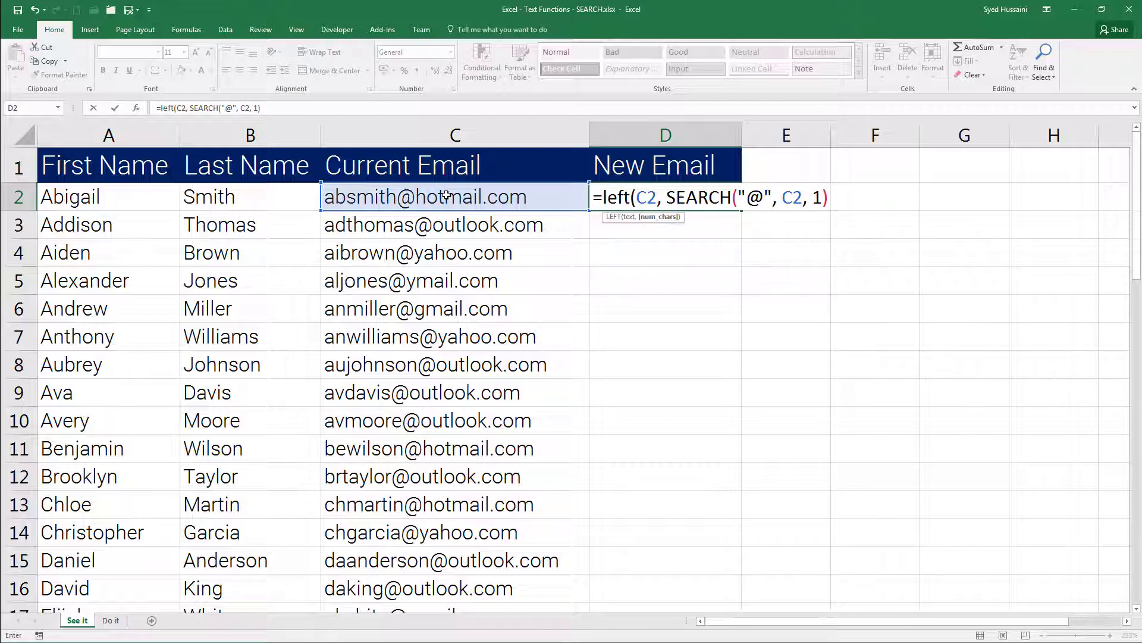
text(-1))
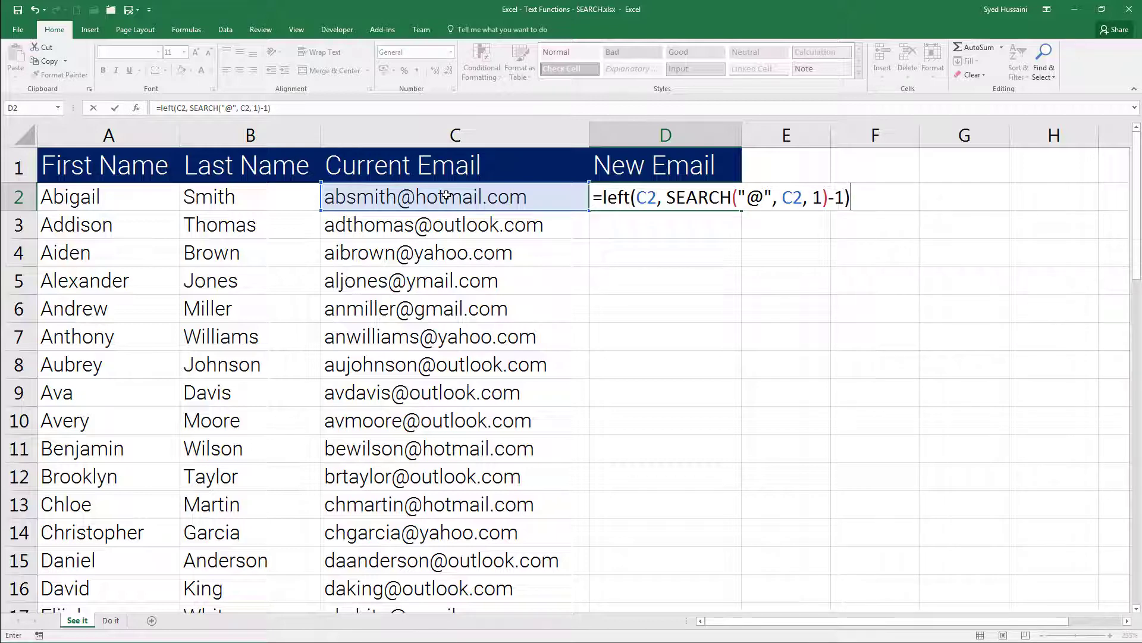
text(&"@zaha.in")
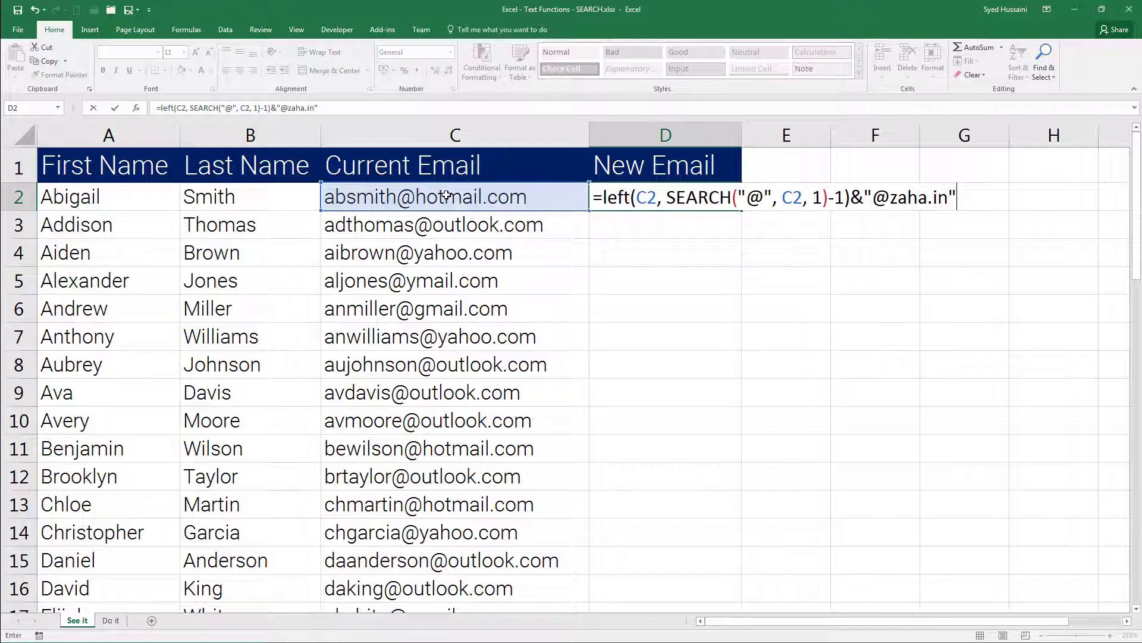
- Commit the nested formula in D2, widen column D, and fill it down to row 14
key(Return)
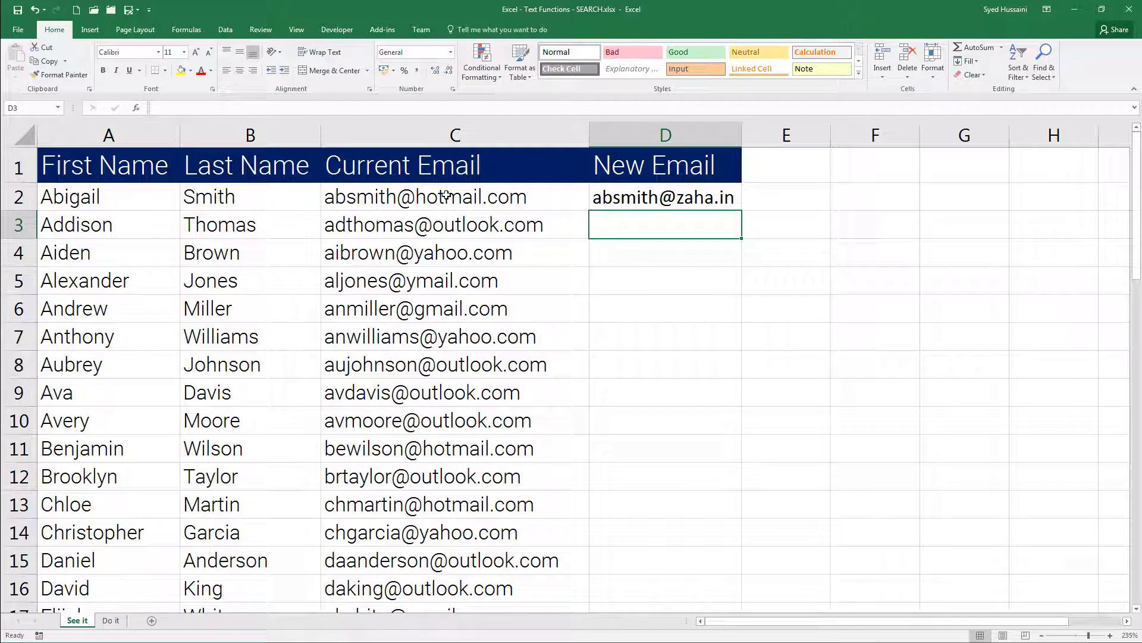
click(708, 202)
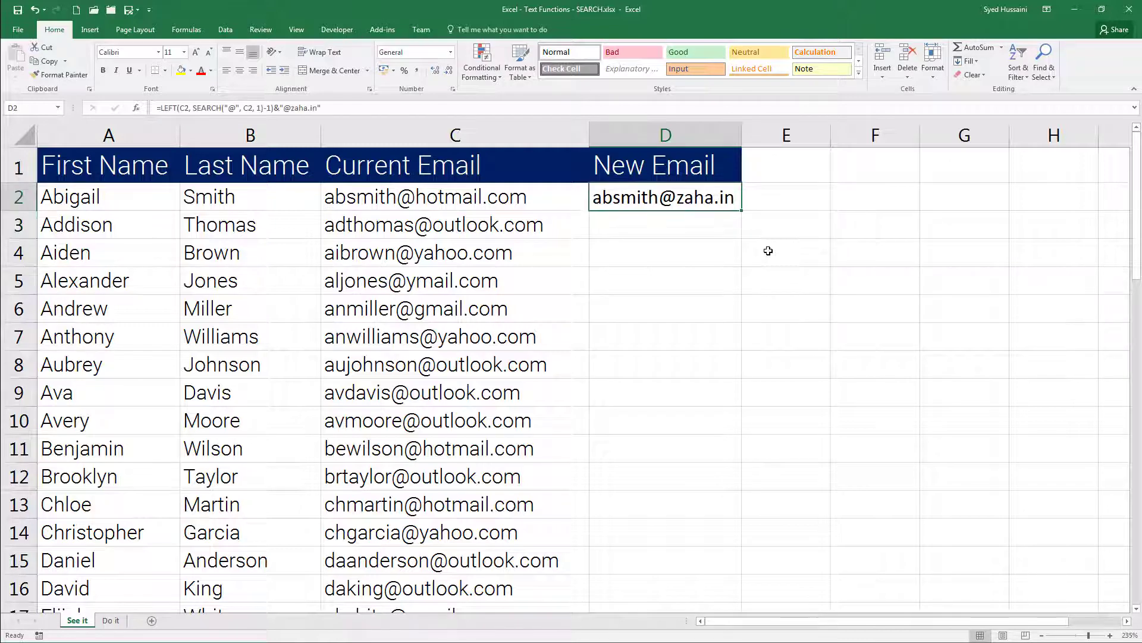
drag(742, 134, 773, 134)
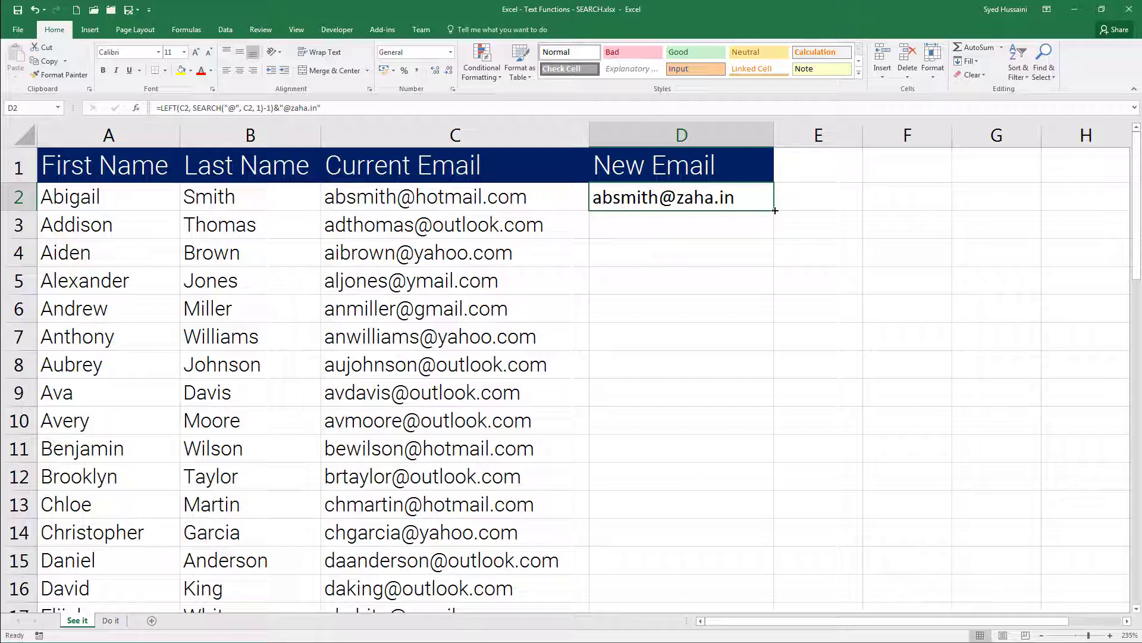
drag(774, 211, 783, 536)
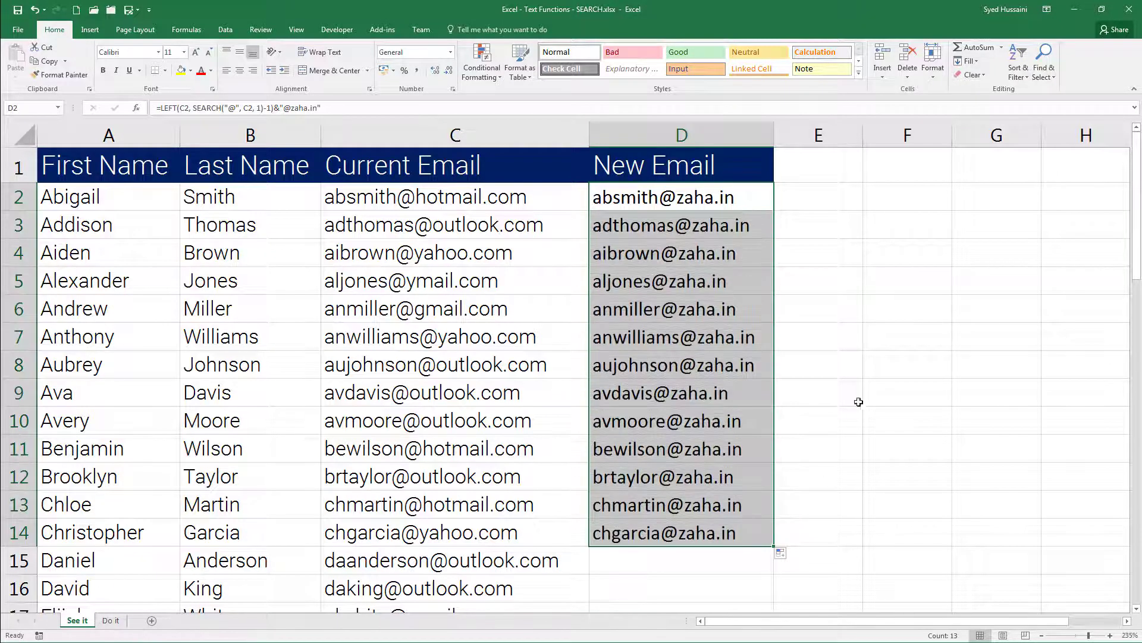